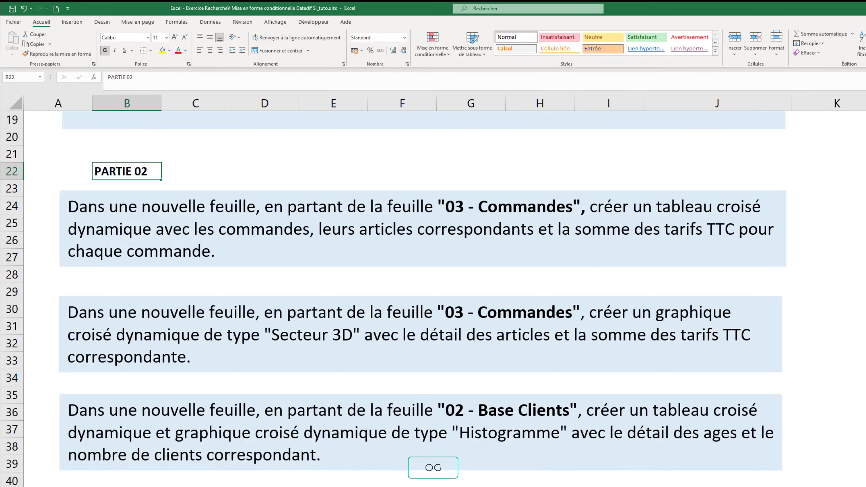
- Examine the "03 - Commandes" sheet, from the client codes and order numbers to the article, price and reduction columns
{"action": "key", "text": "ctrl+Page_Down"}
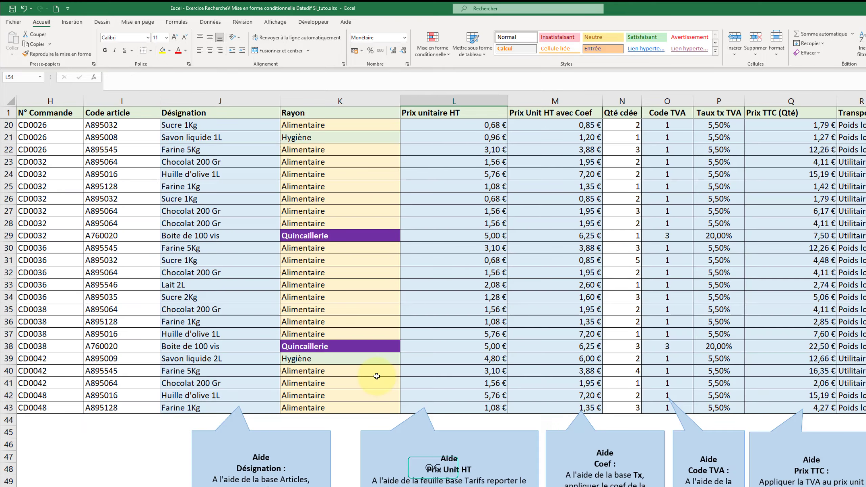
{"action": "scroll", "coordinate": [377, 376], "scroll_direction": "up", "scroll_amount": 6}
{"action": "left_click_drag", "start_coordinate": [375, 445], "coordinate": [2, 443]}
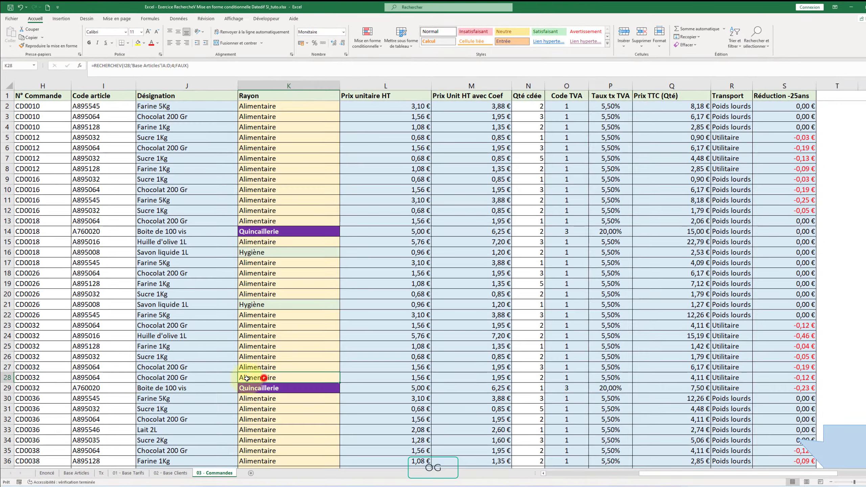
{"action": "left_click_drag", "start_coordinate": [2, 374], "coordinate": [1, 375]}
{"action": "left_click", "coordinate": [176, 211]}
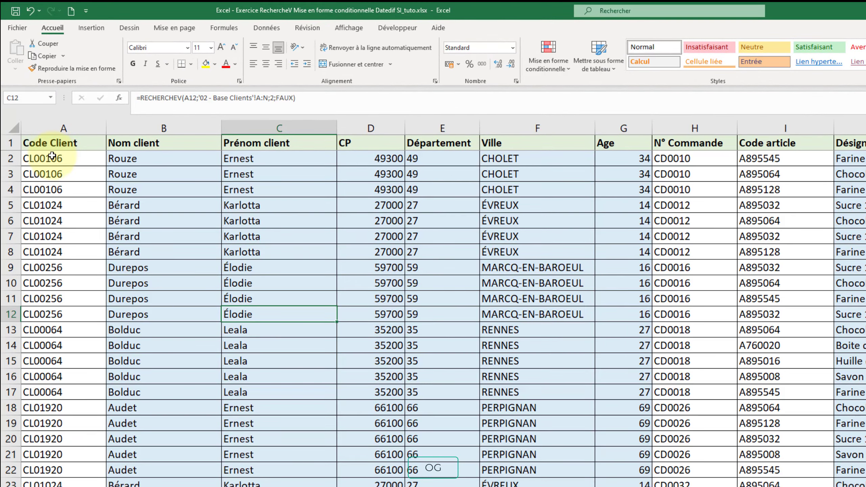
{"action": "left_click_drag", "start_coordinate": [50, 157], "coordinate": [52, 183]}
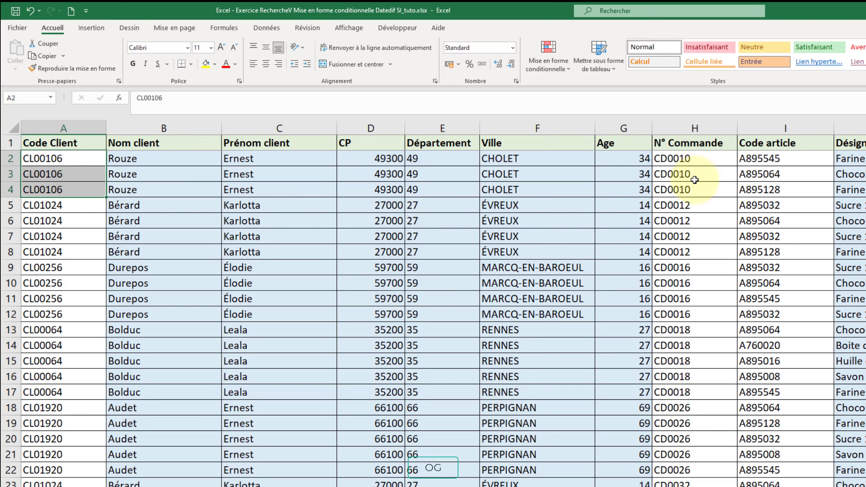
{"action": "left_click", "coordinate": [686, 158]}
{"action": "left_click_drag", "start_coordinate": [685, 158], "coordinate": [685, 189]}
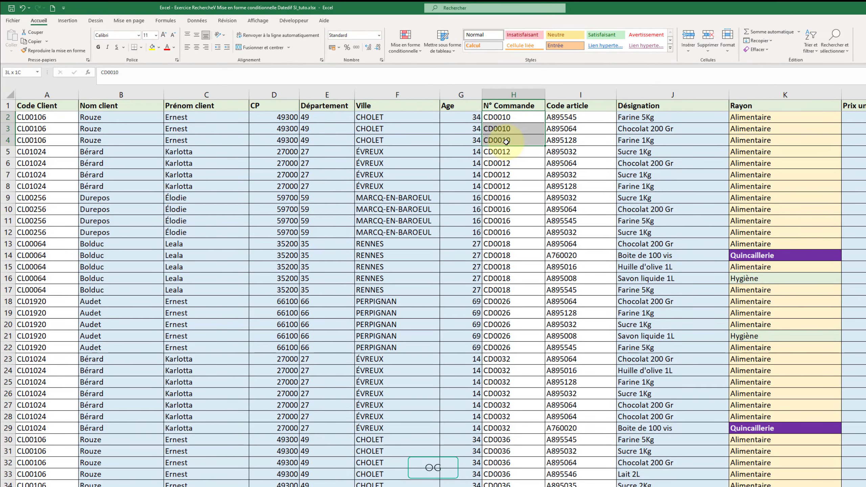
{"action": "left_click_drag", "start_coordinate": [506, 142], "coordinate": [684, 141]}
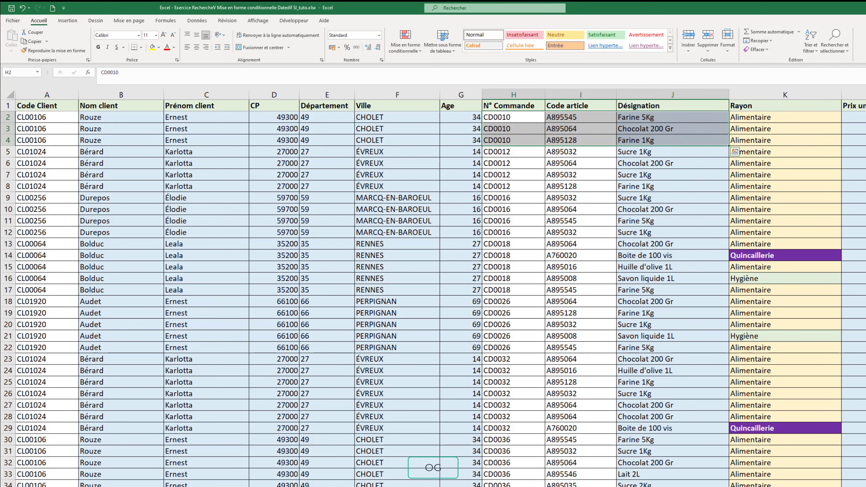
{"action": "scroll", "coordinate": [367, 207], "scroll_direction": "right", "scroll_amount": 7}
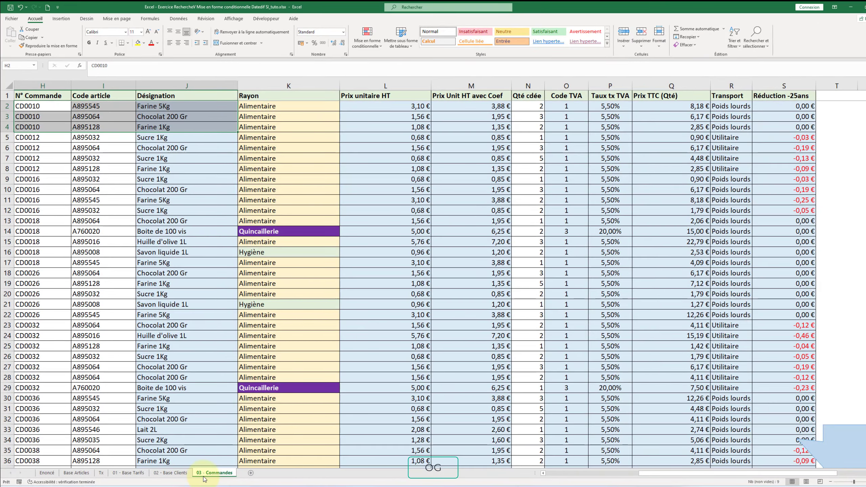
- Examine the client codes and the ages on the "02 - Base Clients" sheet
{"action": "left_click", "coordinate": [166, 475]}
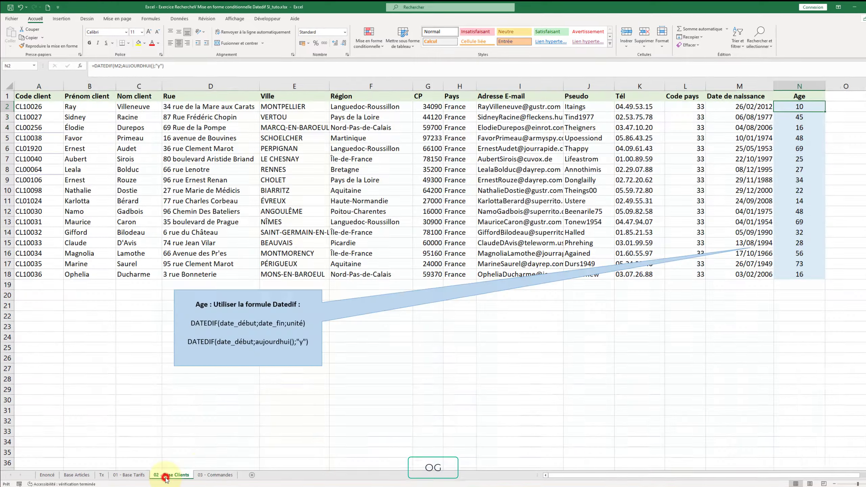
{"action": "left_click", "coordinate": [36, 105]}
{"action": "left_click_drag", "start_coordinate": [37, 107], "coordinate": [38, 281]}
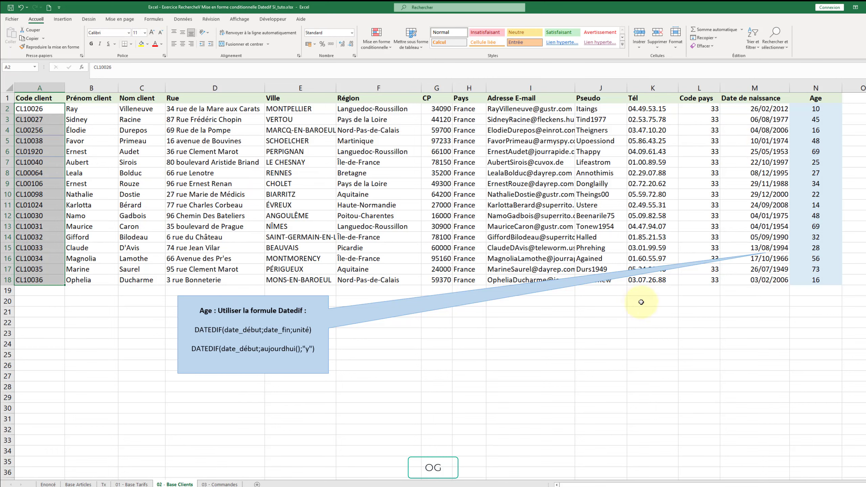
{"action": "left_click", "coordinate": [813, 109]}
{"action": "left_click_drag", "start_coordinate": [814, 109], "coordinate": [816, 280]}
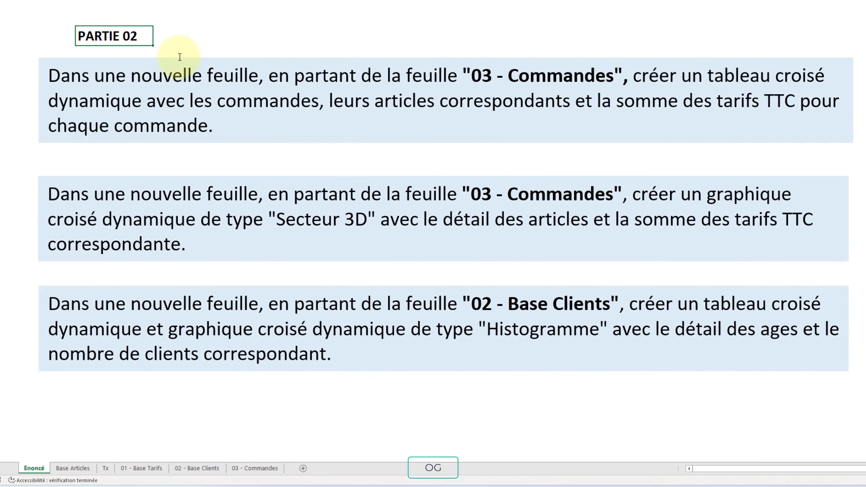
- Bold "commandes", "articles" and "somme des tarifs TTC" in the first PARTIE 02 instruction on the Enoncé sheet
{"action": "left_click", "coordinate": [178, 60]}
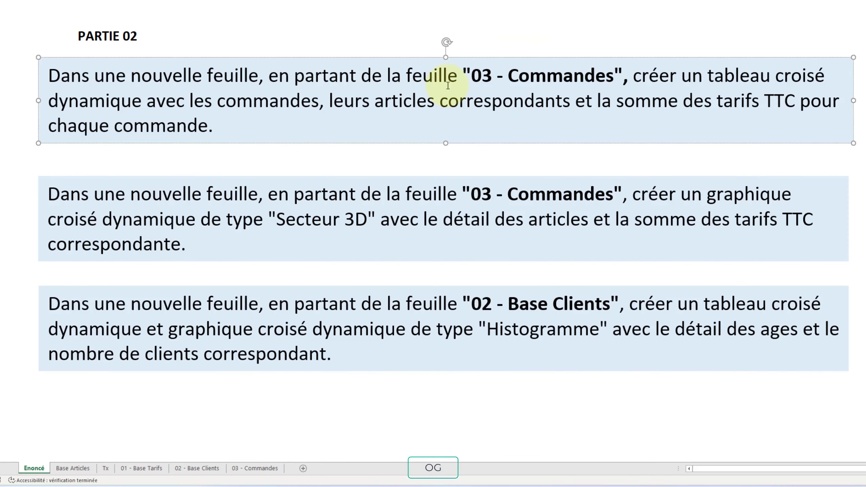
{"action": "left_click", "coordinate": [456, 106]}
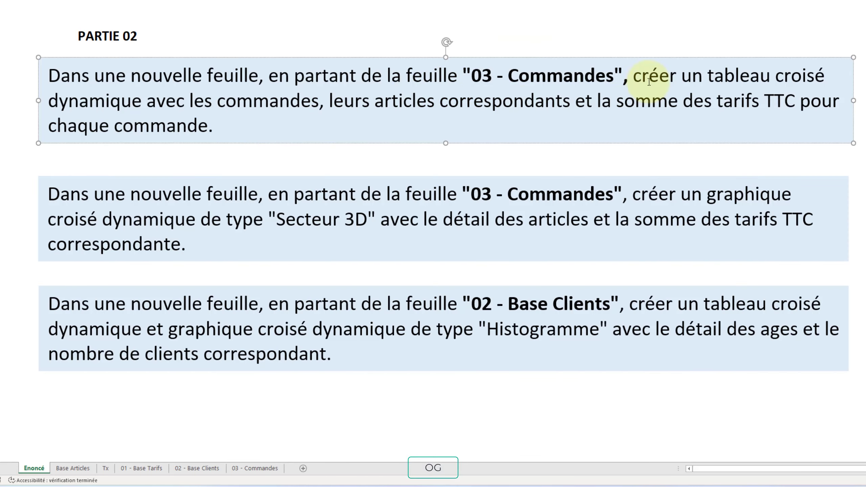
{"action": "double_click", "coordinate": [250, 106]}
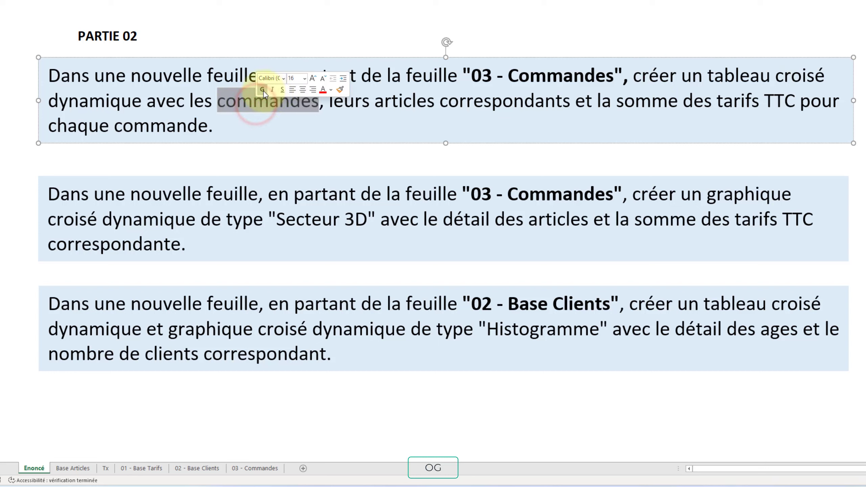
{"action": "left_click", "coordinate": [263, 91]}
{"action": "double_click", "coordinate": [396, 103]}
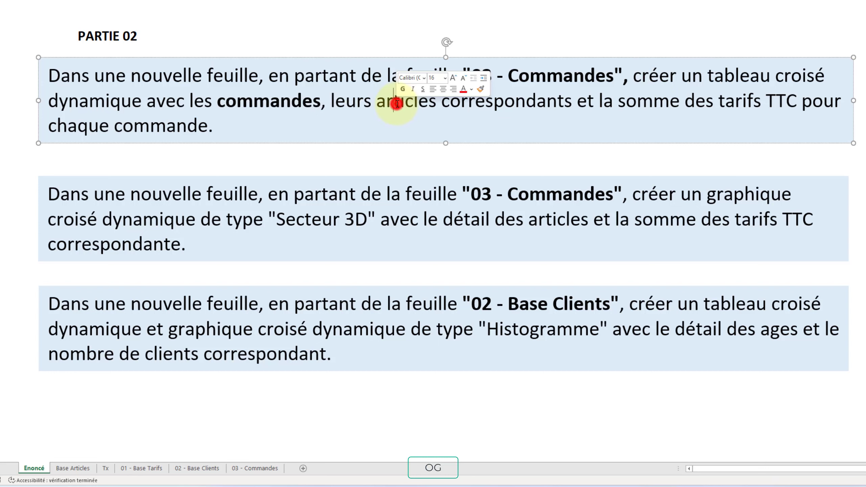
{"action": "left_click", "coordinate": [404, 88]}
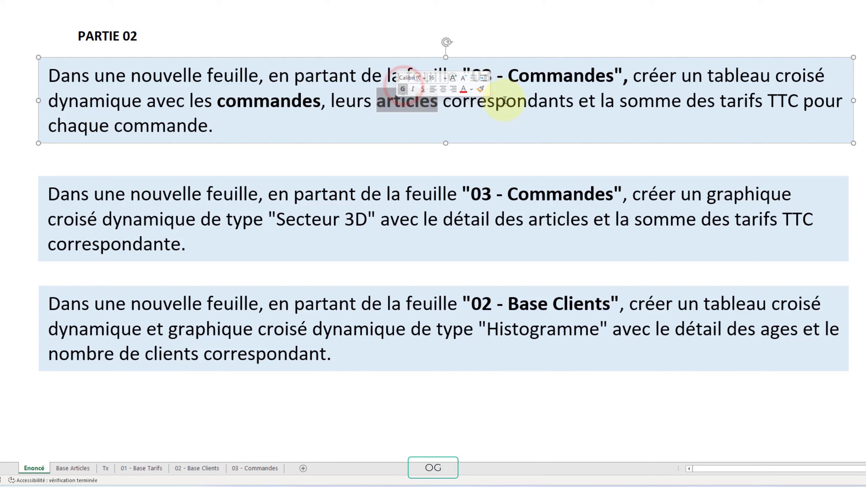
{"action": "left_click_drag", "start_coordinate": [618, 101], "coordinate": [792, 101]}
{"action": "key", "text": "ctrl+g"}
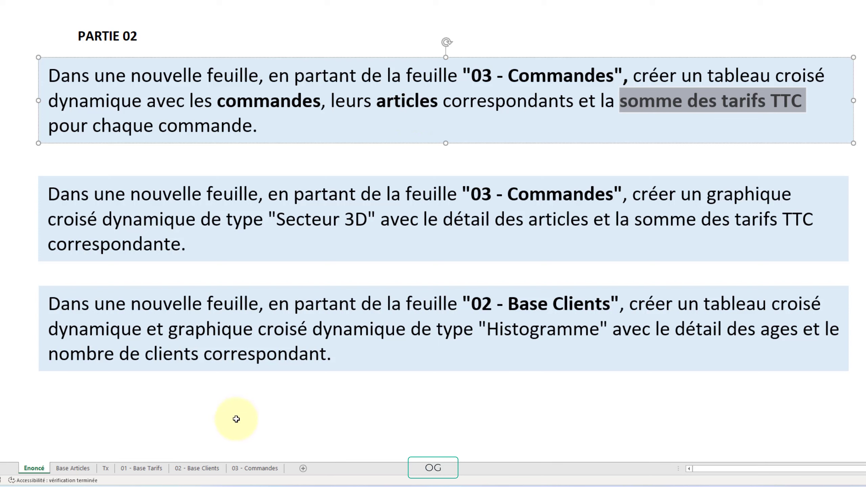
- Select the entire columns A to S, from Code Client to Réduction -25ans, on the "03 - Commandes" sheet
{"action": "left_click", "coordinate": [242, 471]}
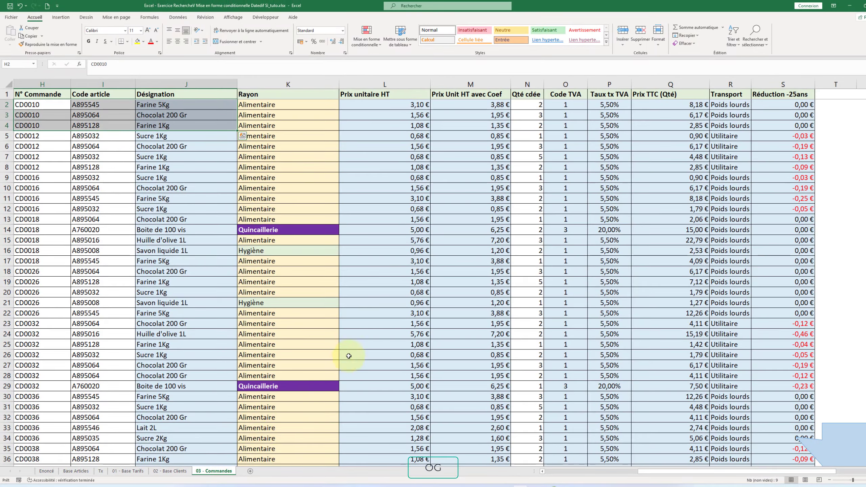
{"action": "left_click_drag", "start_coordinate": [353, 344], "coordinate": [1, 352]}
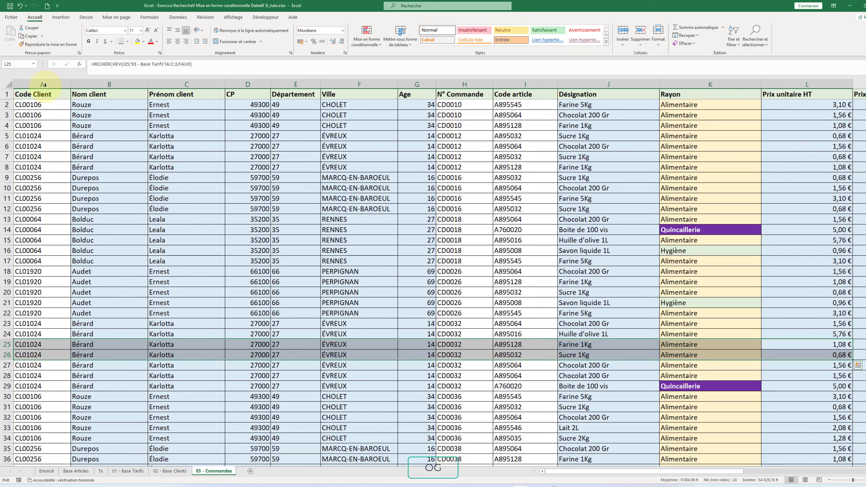
{"action": "left_click", "coordinate": [44, 84]}
{"action": "left_click_drag", "start_coordinate": [45, 84], "coordinate": [842, 113]}
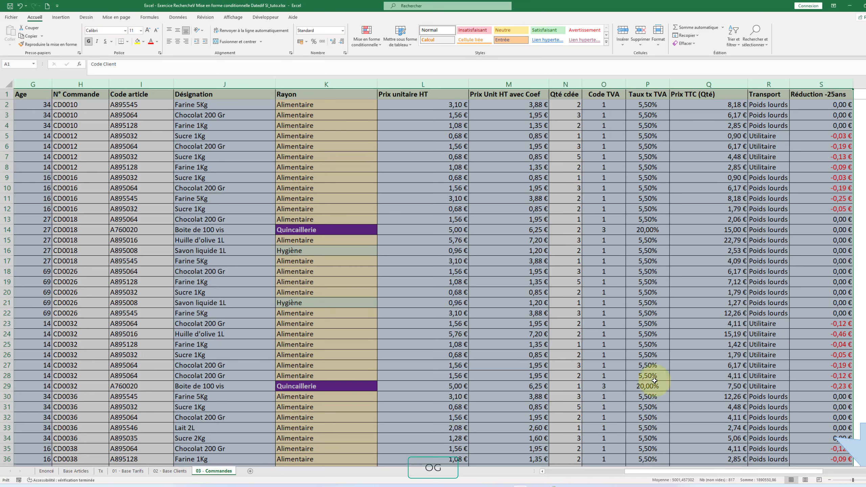
{"action": "scroll", "coordinate": [754, 425], "scroll_direction": "down", "scroll_amount": 5}
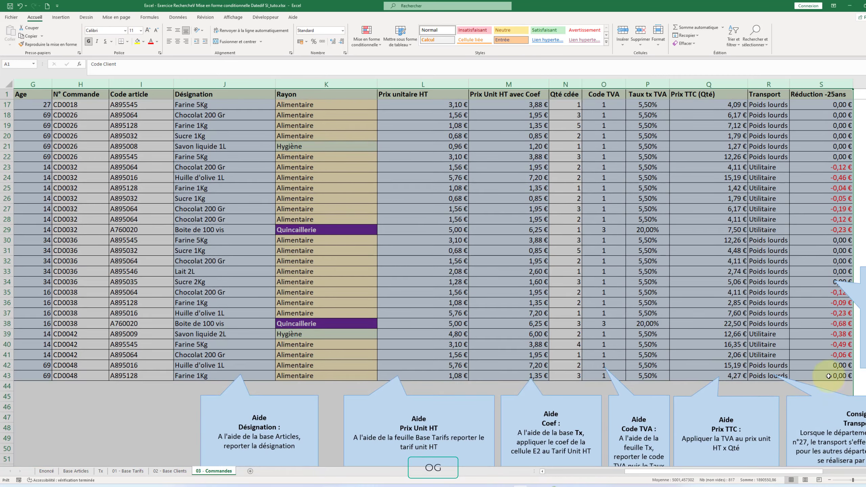
{"action": "left_click", "coordinate": [829, 376]}
{"action": "key", "text": "ctrl+shift+Home"}
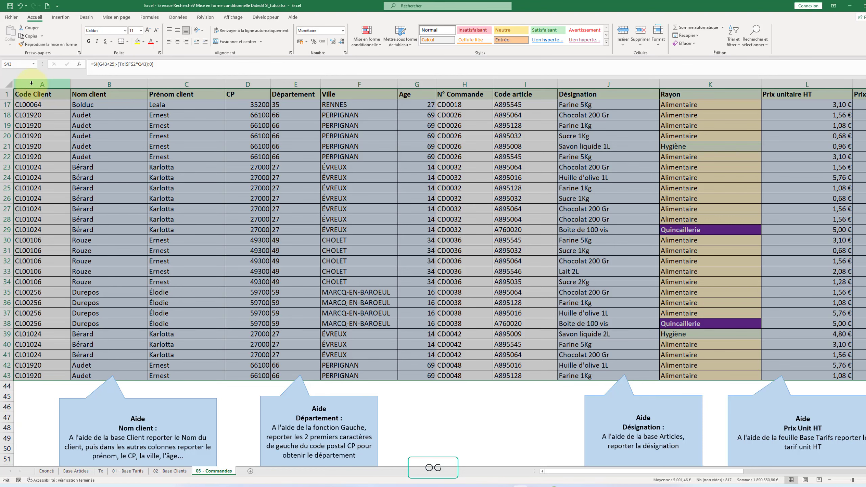
{"action": "left_click_drag", "start_coordinate": [32, 82], "coordinate": [786, 98]}
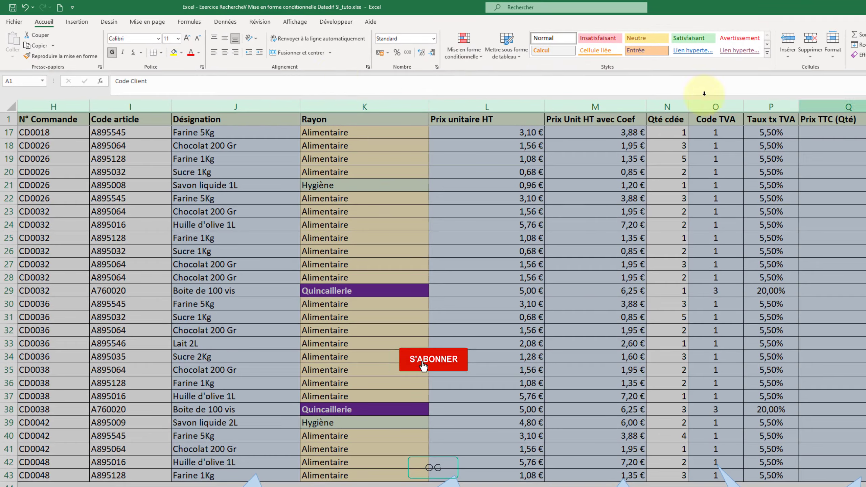
- Insert a pivot table from columns A:S of "03 - Commandes" in a new worksheet
{"action": "left_click", "coordinate": [72, 21]}
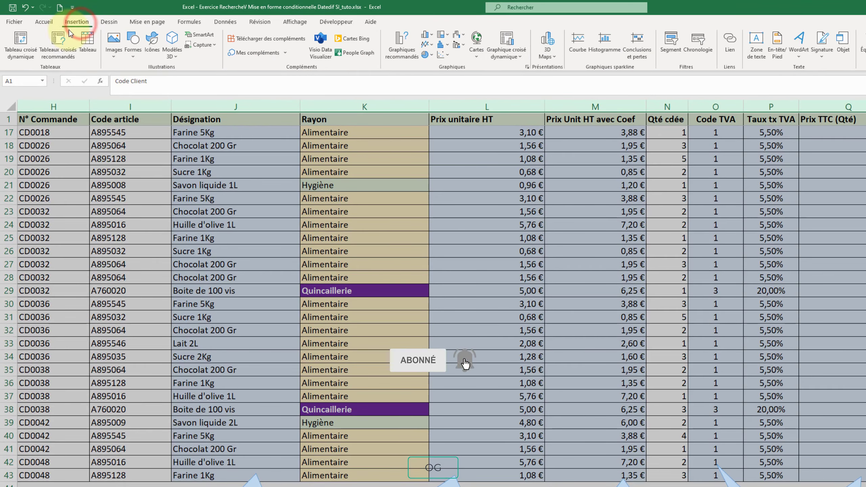
{"action": "left_click", "coordinate": [17, 50]}
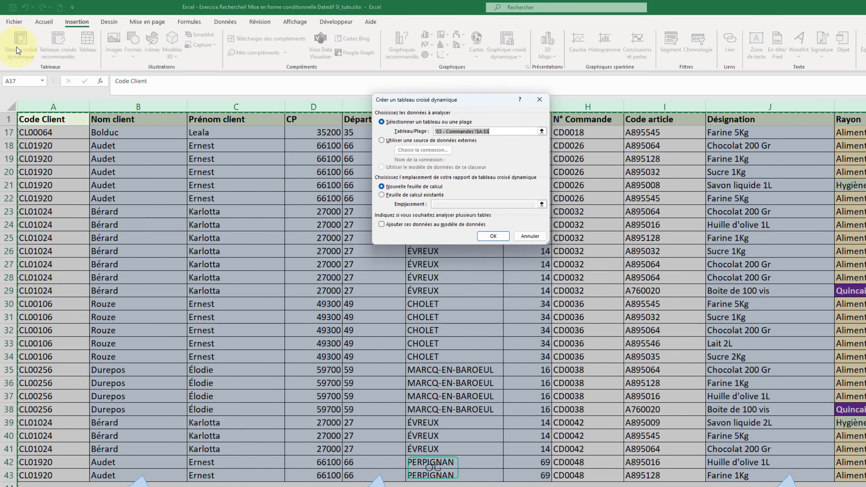
{"action": "left_click_drag", "start_coordinate": [463, 102], "coordinate": [388, 181]}
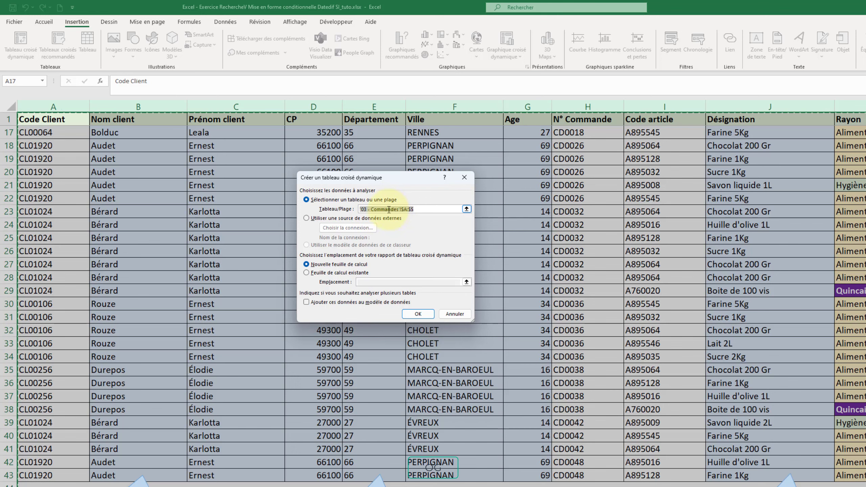
{"action": "left_click", "coordinate": [406, 210]}
{"action": "left_click_drag", "start_coordinate": [405, 209], "coordinate": [420, 209]}
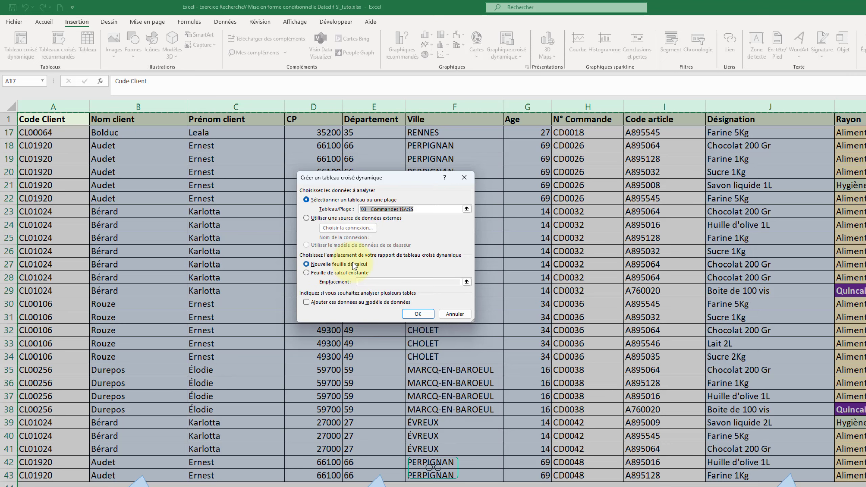
{"action": "left_click", "coordinate": [418, 313]}
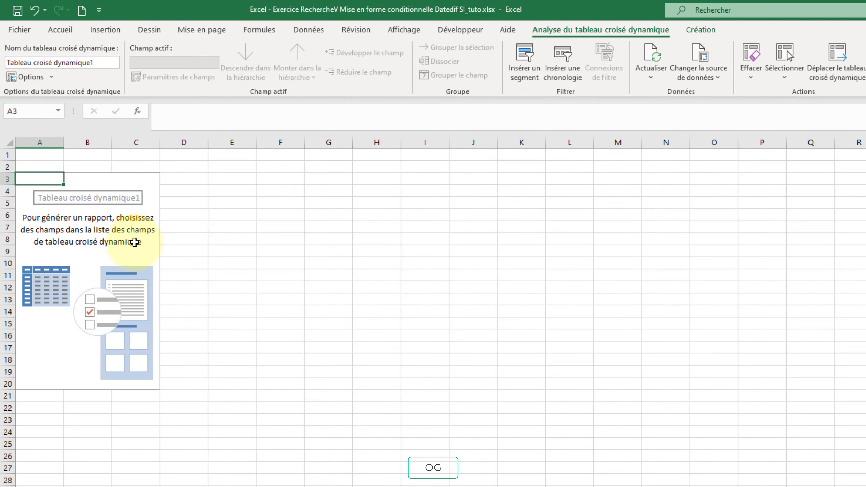
- Check the first instruction on the Enoncé sheet and move the pivot table sheet Feuil1 after "03 - Commandes"
{"action": "left_click", "coordinate": [77, 265]}
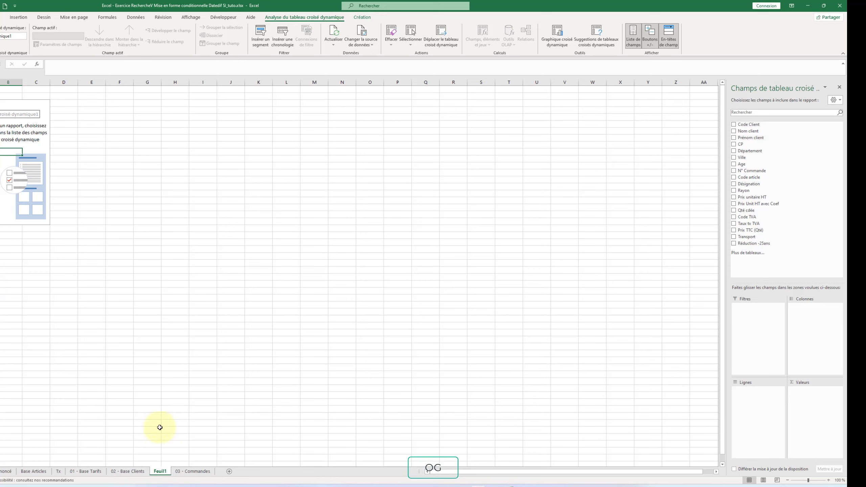
{"action": "left_click", "coordinate": [5, 472]}
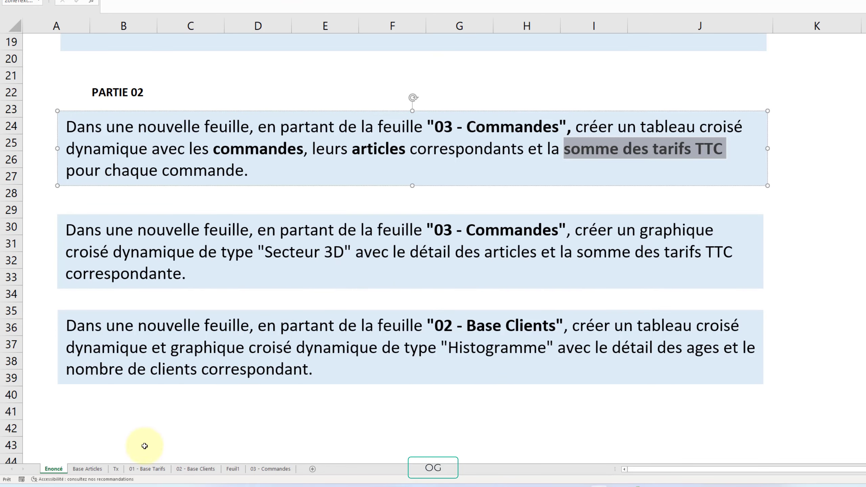
{"action": "left_click", "coordinate": [232, 469]}
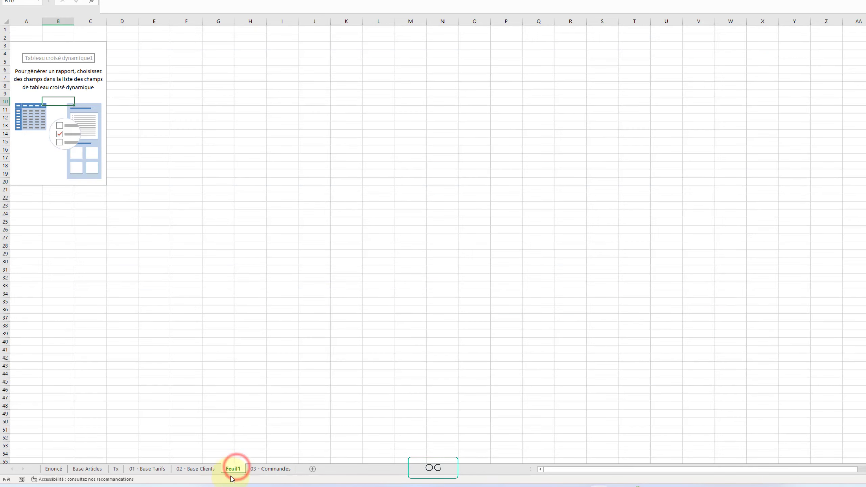
{"action": "left_click_drag", "start_coordinate": [234, 471], "coordinate": [278, 473]}
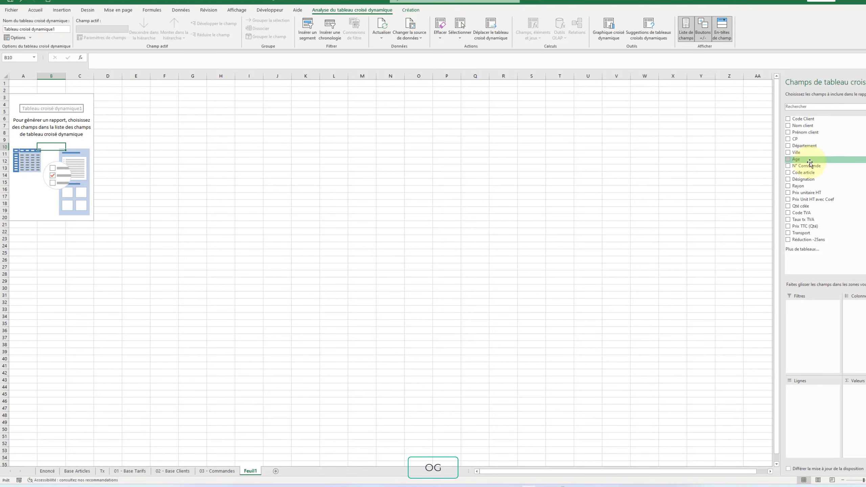
- Add N° Commande to the pivot table's rows, with Code article nested beneath it
{"action": "left_click_drag", "start_coordinate": [826, 165], "coordinate": [812, 391]}
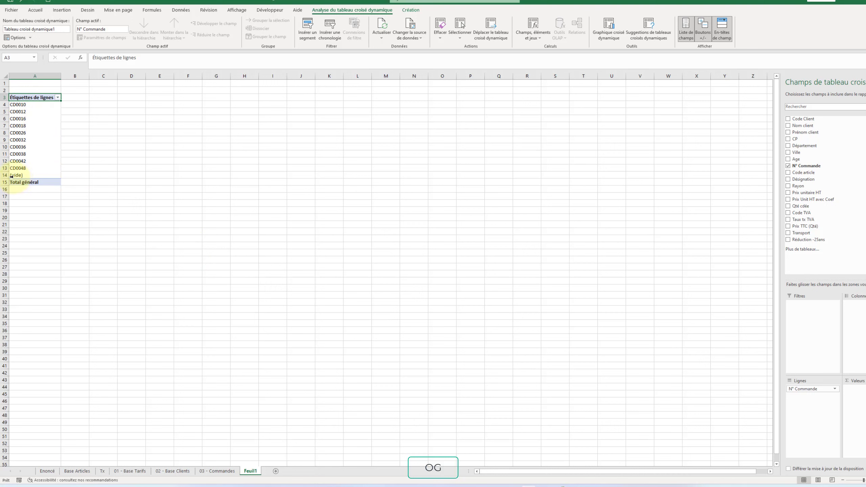
{"action": "left_click", "coordinate": [19, 106]}
{"action": "left_click", "coordinate": [18, 112]}
{"action": "left_click", "coordinate": [17, 119]}
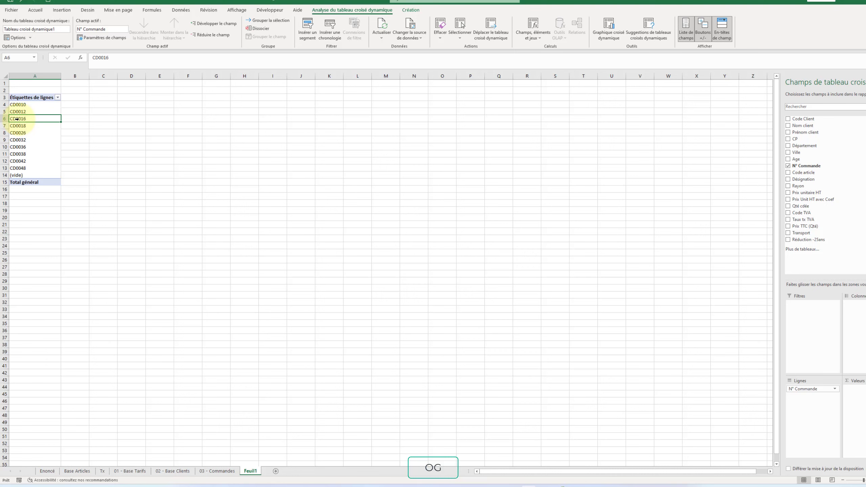
{"action": "left_click", "coordinate": [19, 105]}
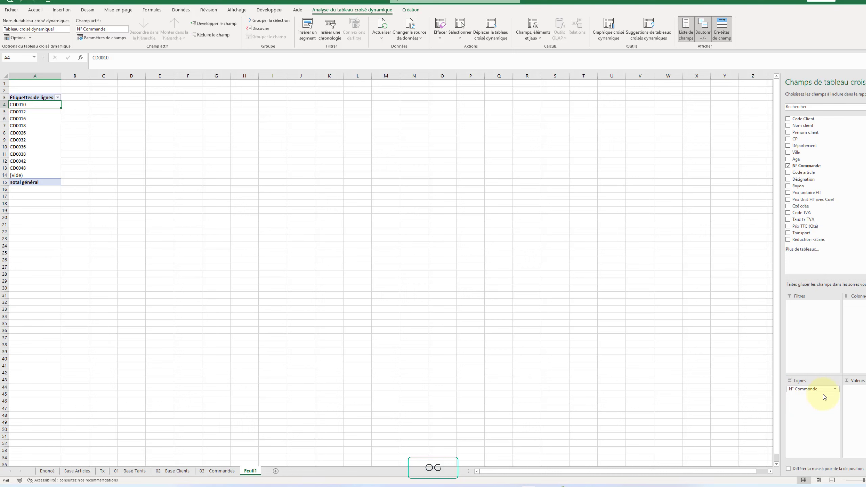
{"action": "left_click_drag", "start_coordinate": [800, 173], "coordinate": [804, 399]}
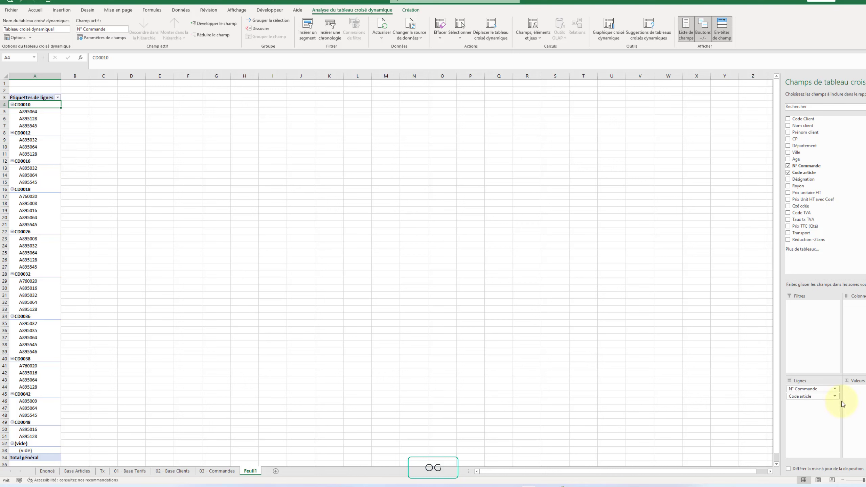
- Try nesting N° Commande beneath Code article in the pivot table's rows, and restore N° Commande as the outer field
{"action": "left_click_drag", "start_coordinate": [821, 398], "coordinate": [822, 389]}
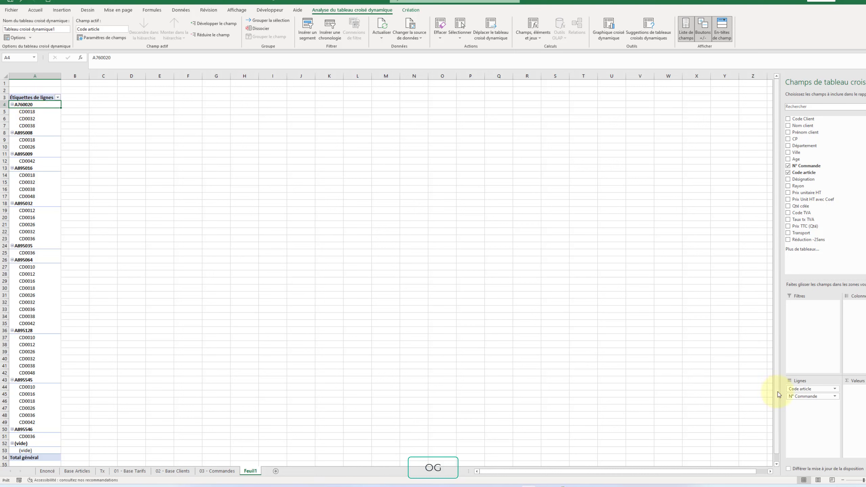
{"action": "left_click_drag", "start_coordinate": [806, 389], "coordinate": [807, 407]}
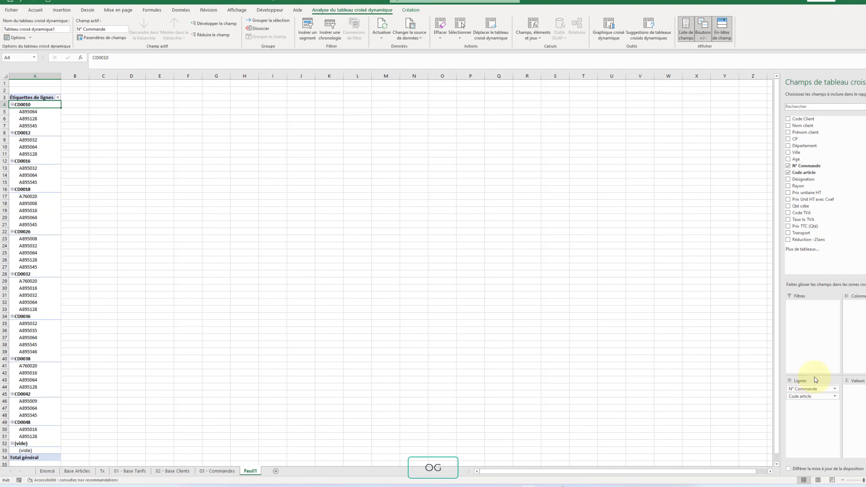
- Remove both row fields from the pivot table and add N° Commande and Code article back in the same order
{"action": "left_click_drag", "start_coordinate": [813, 398], "coordinate": [818, 251]}
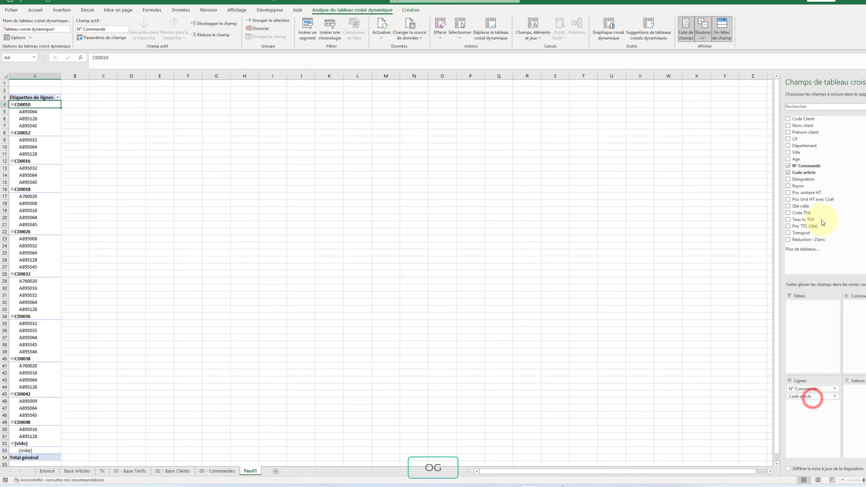
{"action": "left_click_drag", "start_coordinate": [807, 390], "coordinate": [821, 207]}
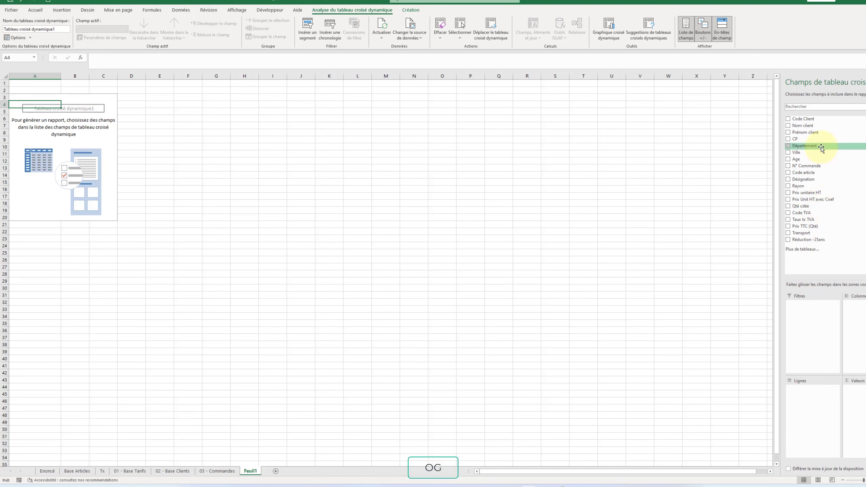
{"action": "left_click_drag", "start_coordinate": [817, 167], "coordinate": [816, 392]}
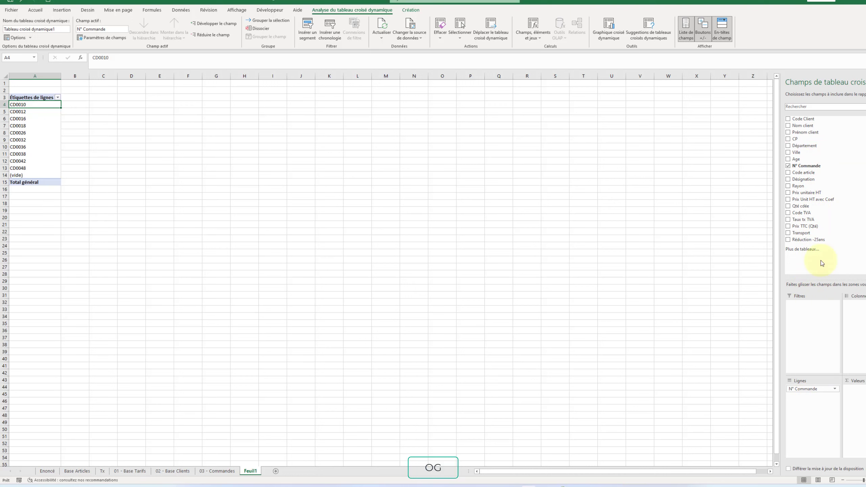
{"action": "left_click_drag", "start_coordinate": [821, 173], "coordinate": [814, 396]}
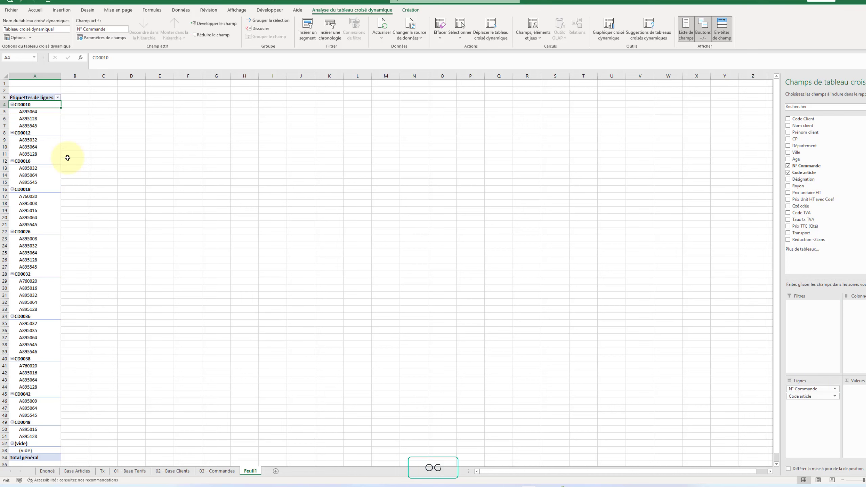
- Check the required TTC total on the Enoncé sheet and add Prix TTC (Qté) to the Feuil1 pivot table's values as a sum
{"action": "left_click", "coordinate": [47, 472]}
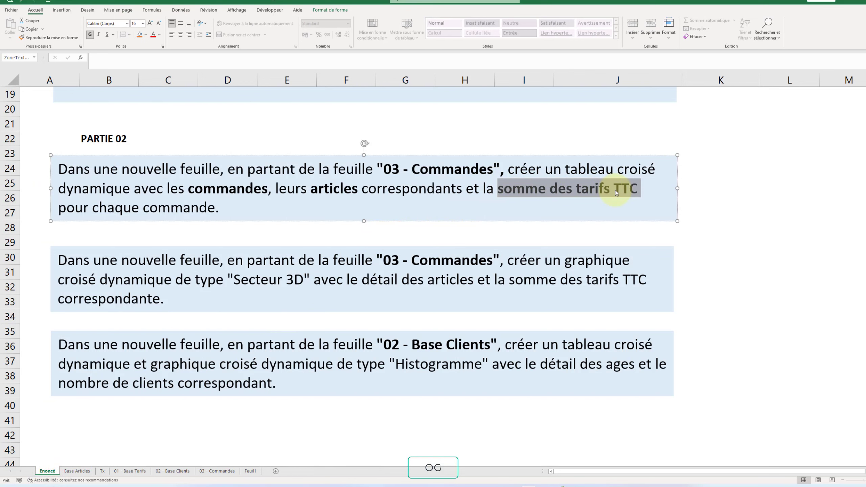
{"action": "left_click", "coordinate": [251, 472]}
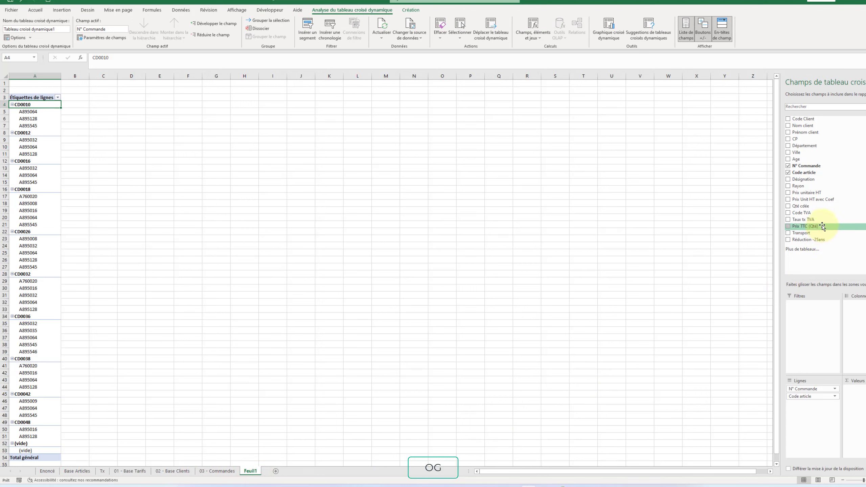
{"action": "left_click_drag", "start_coordinate": [823, 226], "coordinate": [865, 397]}
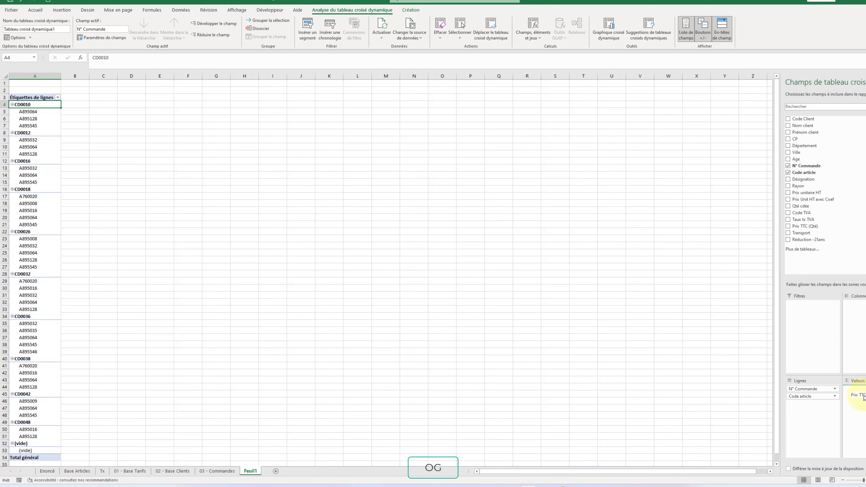
{"action": "left_click_drag", "start_coordinate": [865, 397], "coordinate": [863, 396]}
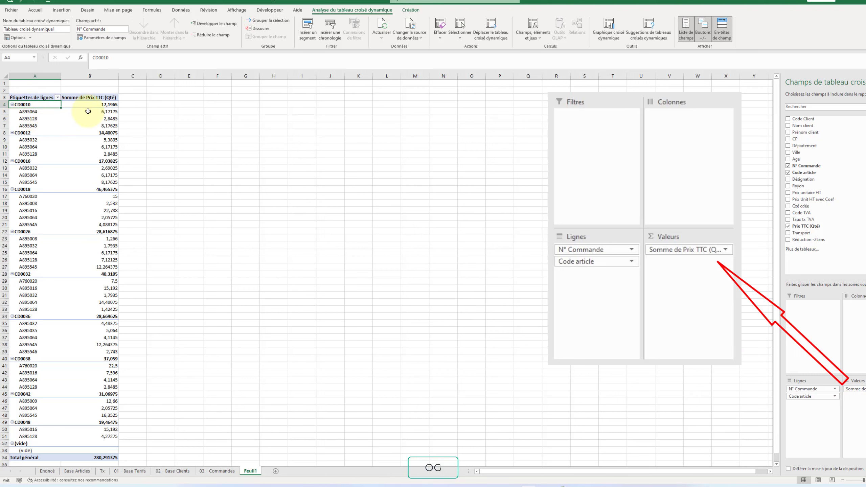
- Examine the summed TTC prices of the articles and the totals for orders CD0010, CD0012 and CD0016
{"action": "left_click", "coordinate": [103, 125]}
{"action": "left_click", "coordinate": [104, 119]}
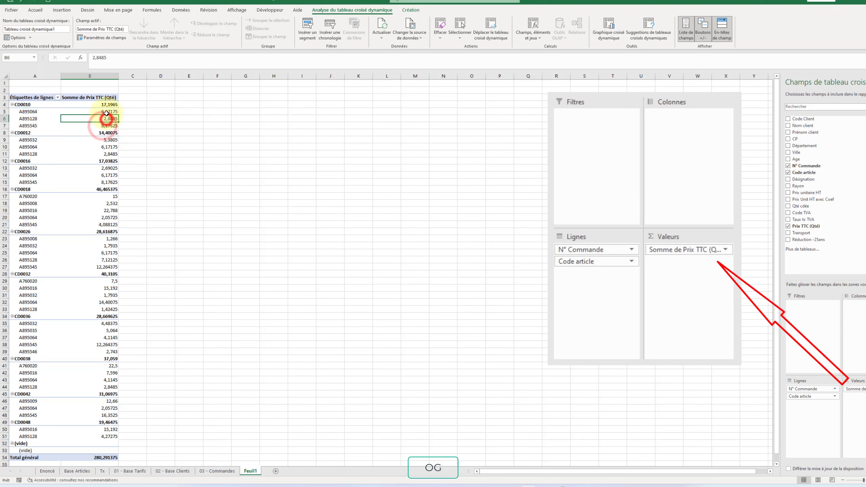
{"action": "left_click", "coordinate": [106, 113]}
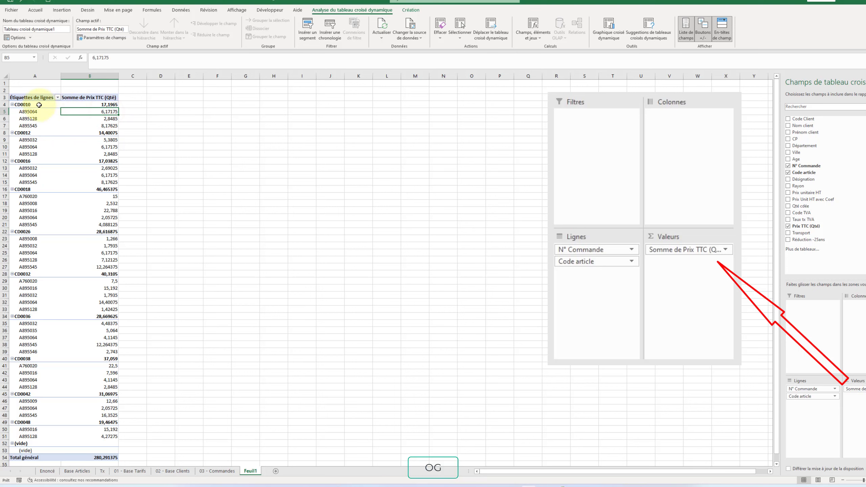
{"action": "left_click_drag", "start_coordinate": [38, 104], "coordinate": [109, 105]}
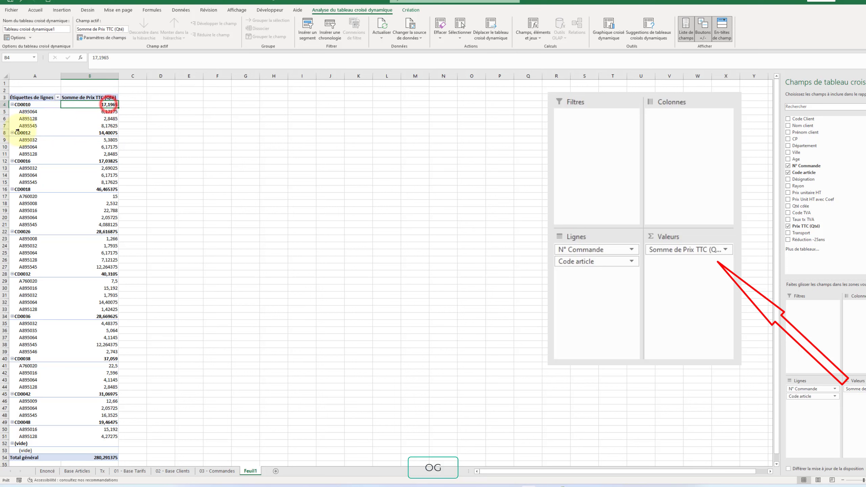
{"action": "left_click_drag", "start_coordinate": [21, 133], "coordinate": [108, 137]}
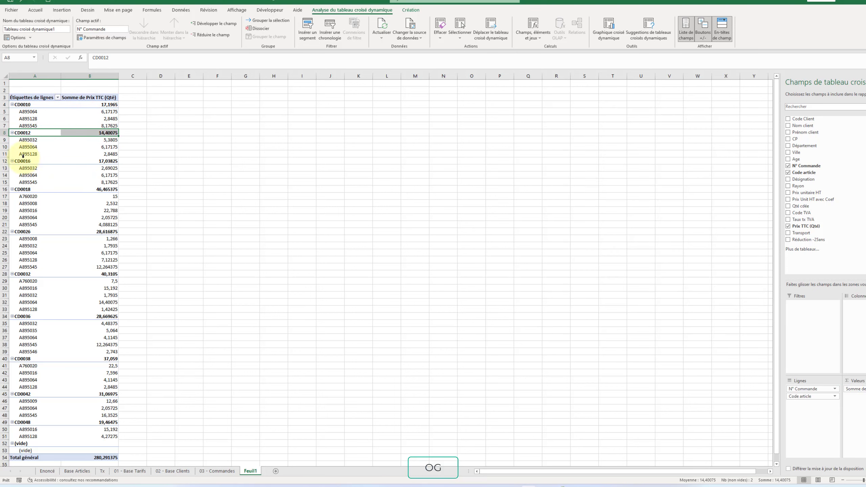
{"action": "left_click_drag", "start_coordinate": [20, 161], "coordinate": [21, 163]}
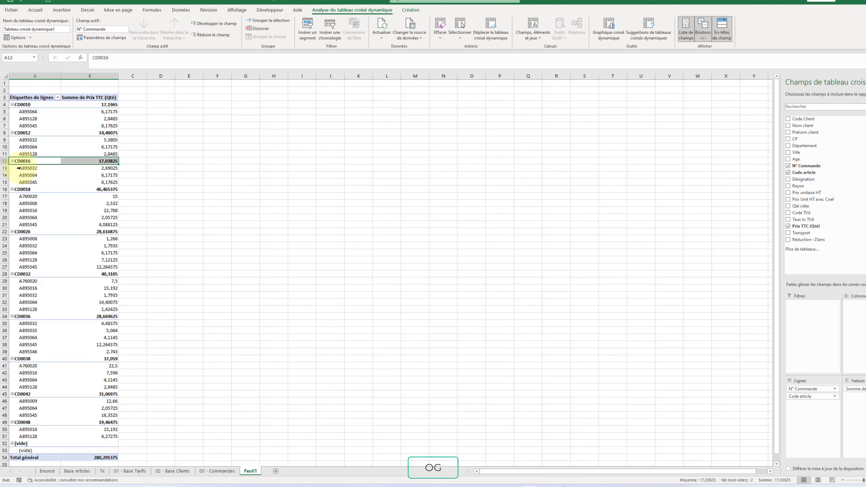
{"action": "left_click", "coordinate": [97, 161]}
{"action": "left_click", "coordinate": [20, 161]}
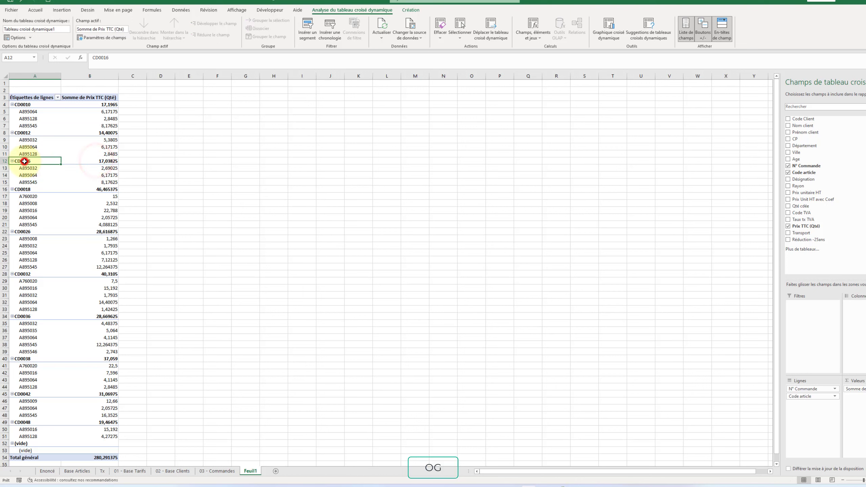
{"action": "left_click", "coordinate": [103, 162]}
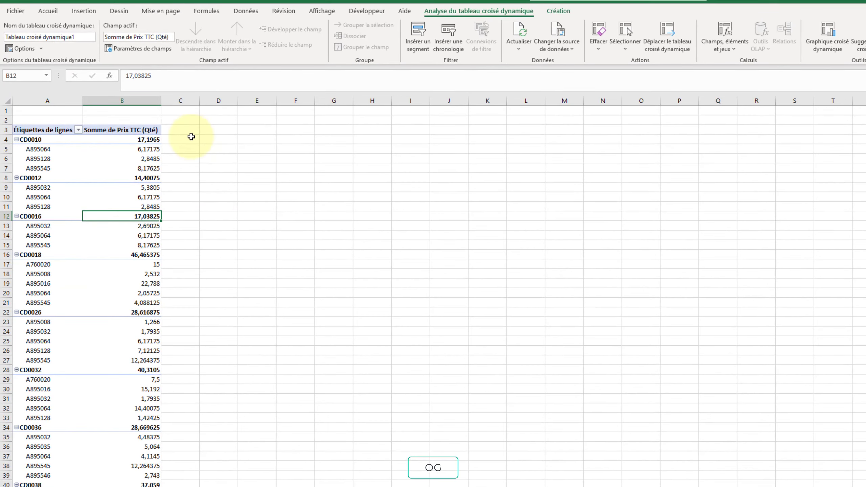
- Try applying the Monétaire number format directly to the whole column B, and undo it
{"action": "left_click", "coordinate": [140, 99]}
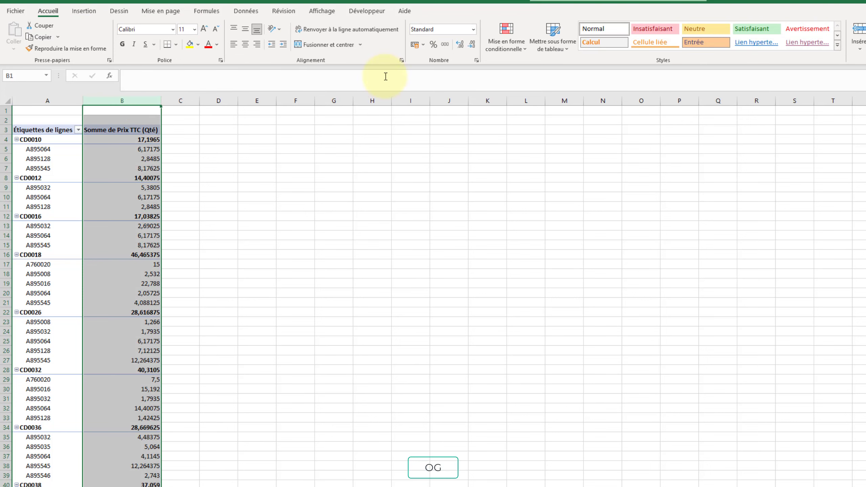
{"action": "left_click", "coordinate": [474, 29]}
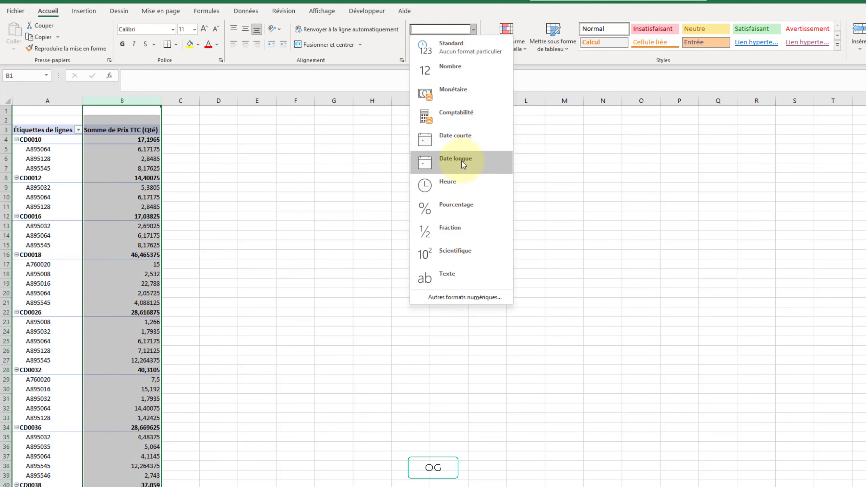
{"action": "left_click", "coordinate": [465, 91]}
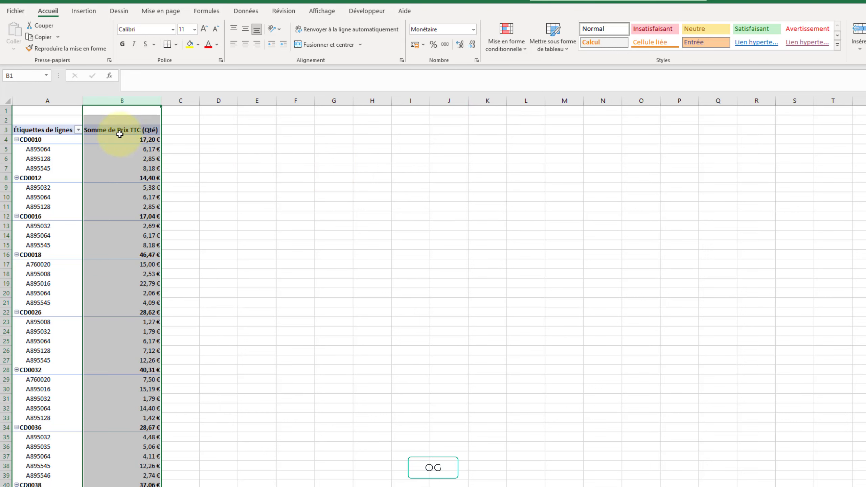
{"action": "mouse_move", "coordinate": [121, 173]}
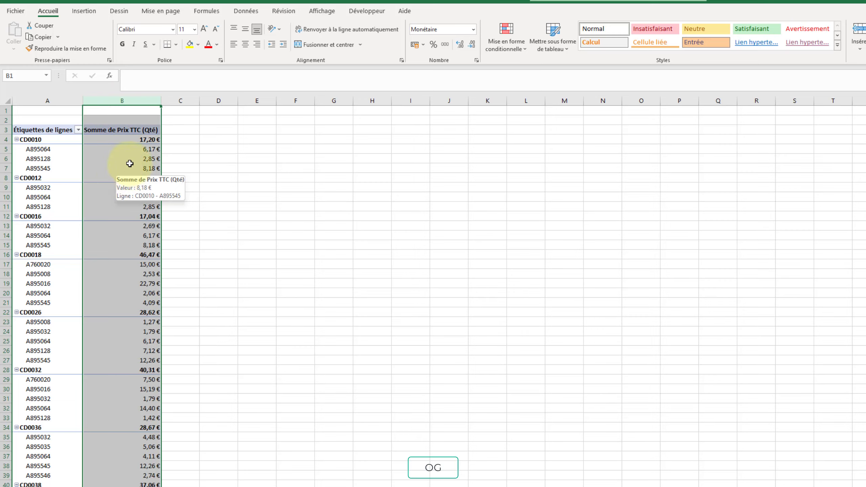
{"action": "key", "text": "ctrl+z"}
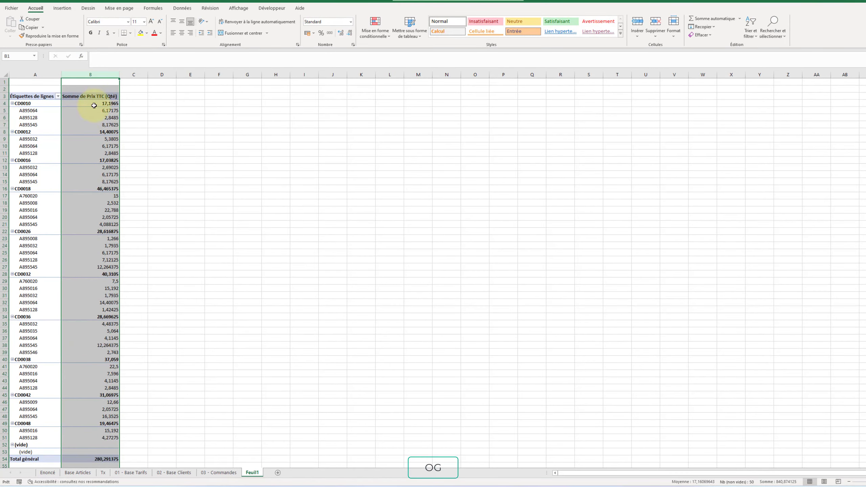
- Set the number format of the Somme de Prix TTC (Qté) value field to Monétaire through its value field settings
{"action": "left_click", "coordinate": [333, 125]}
{"action": "left_click", "coordinate": [74, 123]}
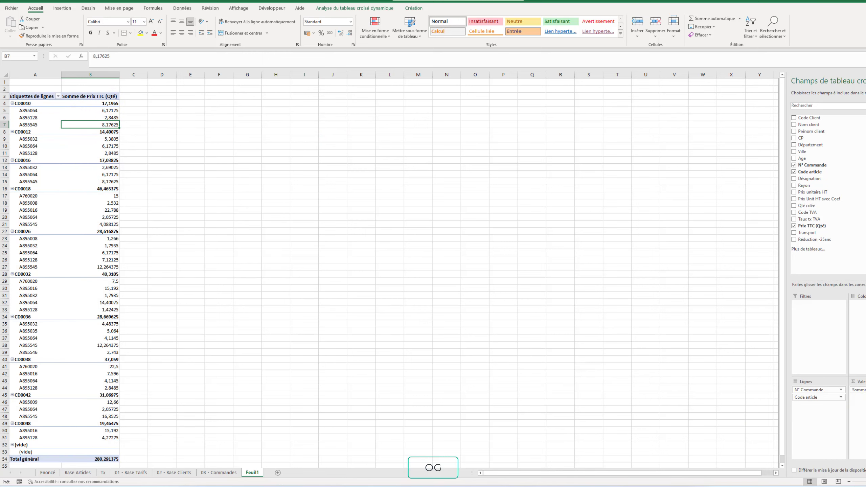
{"action": "left_click", "coordinate": [857, 392]}
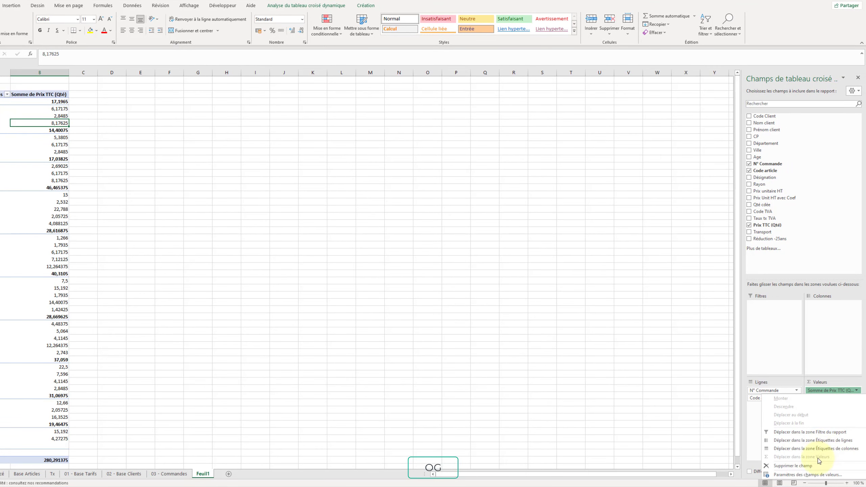
{"action": "left_click", "coordinate": [792, 475]}
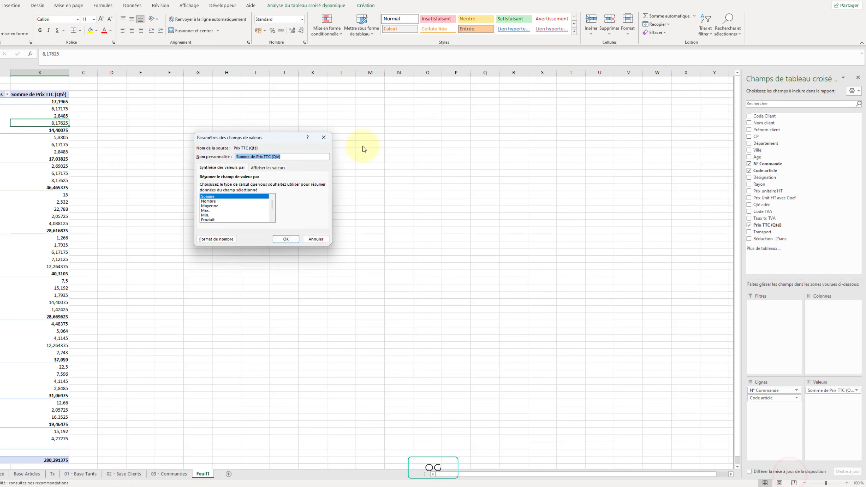
{"action": "left_click_drag", "start_coordinate": [275, 138], "coordinate": [341, 168]}
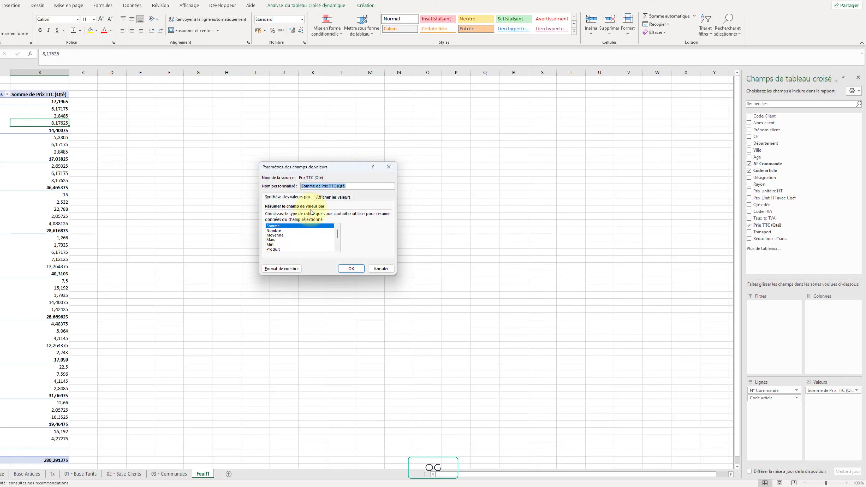
{"action": "left_click", "coordinate": [282, 270]}
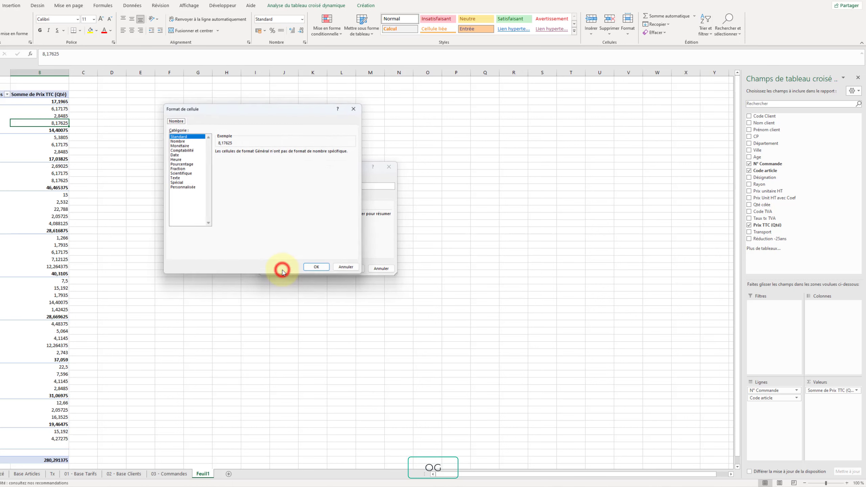
{"action": "left_click", "coordinate": [185, 146]}
{"action": "left_click", "coordinate": [317, 269]}
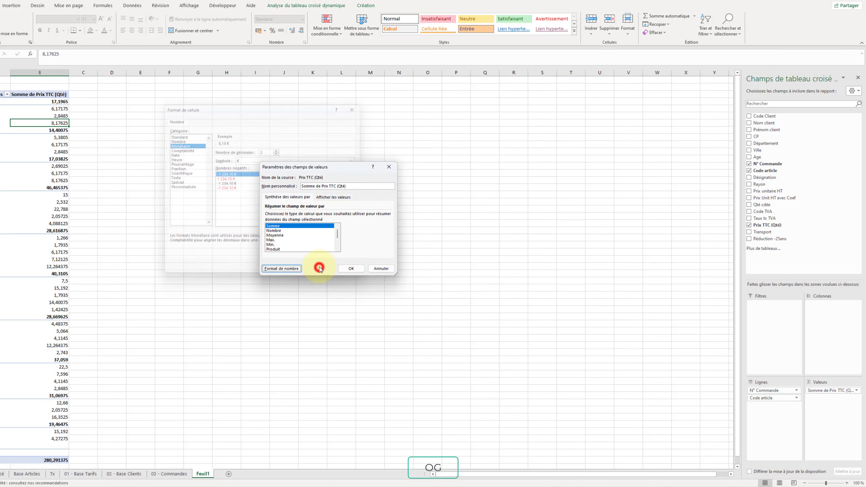
{"action": "left_click", "coordinate": [344, 270]}
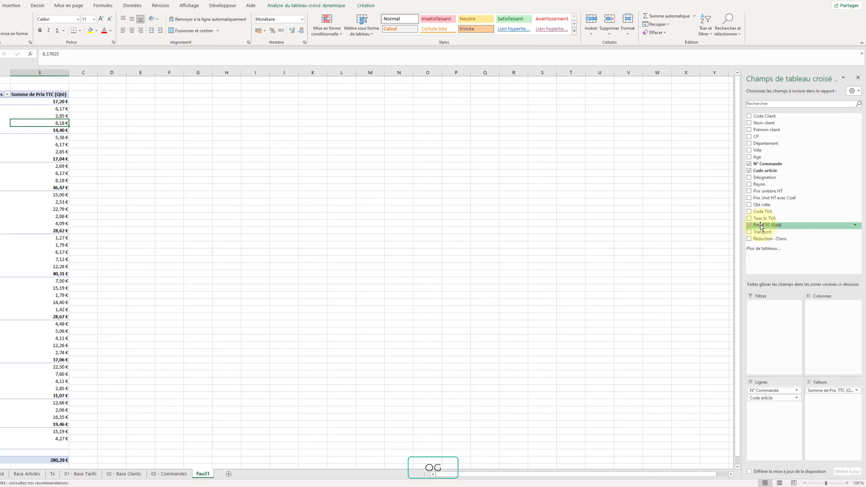
- Add Prix TTC (Qté) to the pivot table's values a second time, summarised by Moyenne with the Monétaire number format
{"action": "left_click_drag", "start_coordinate": [762, 226], "coordinate": [827, 402]}
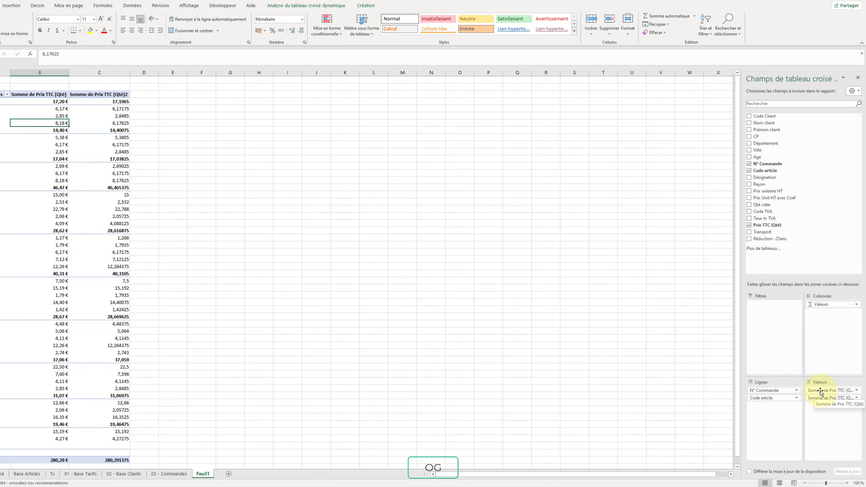
{"action": "left_click", "coordinate": [859, 399]}
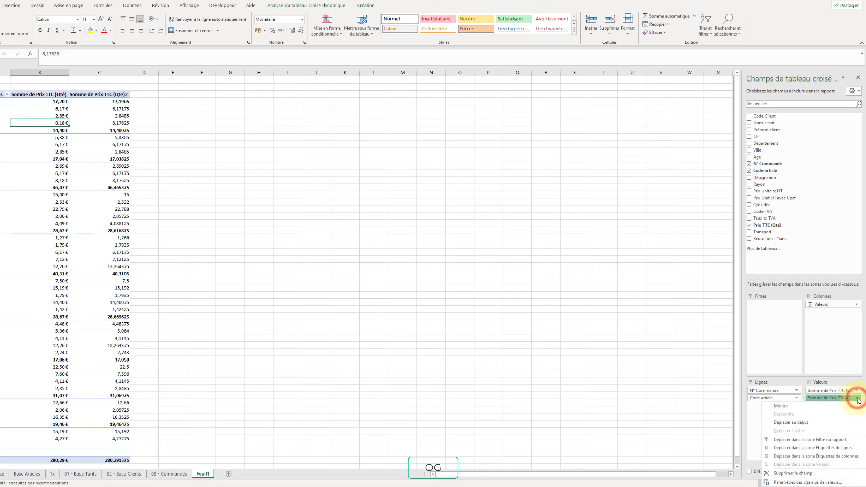
{"action": "left_click", "coordinate": [815, 482]}
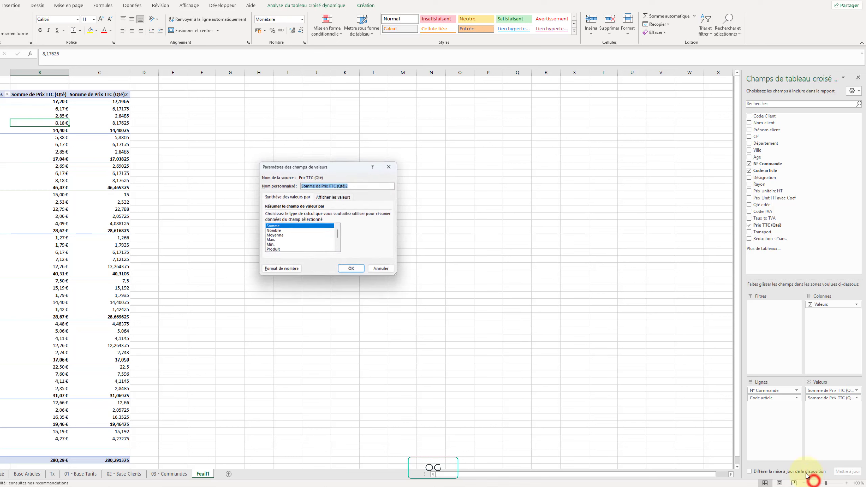
{"action": "left_click", "coordinate": [272, 236]}
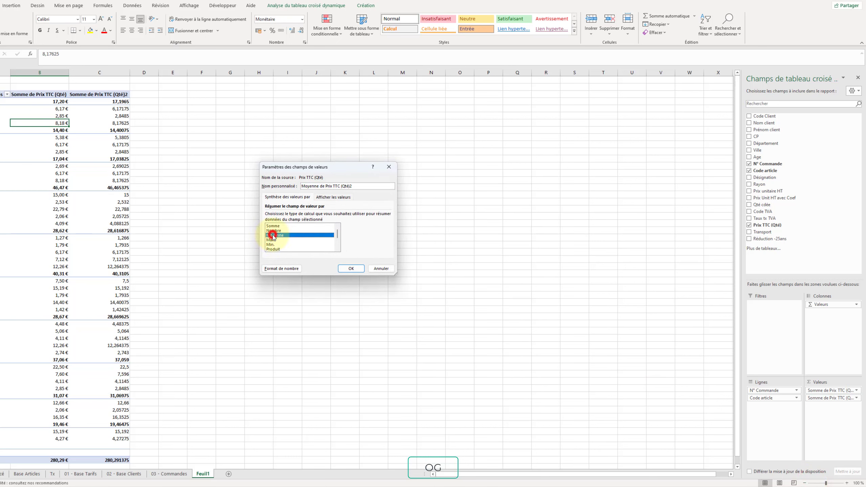
{"action": "left_click", "coordinate": [288, 269]}
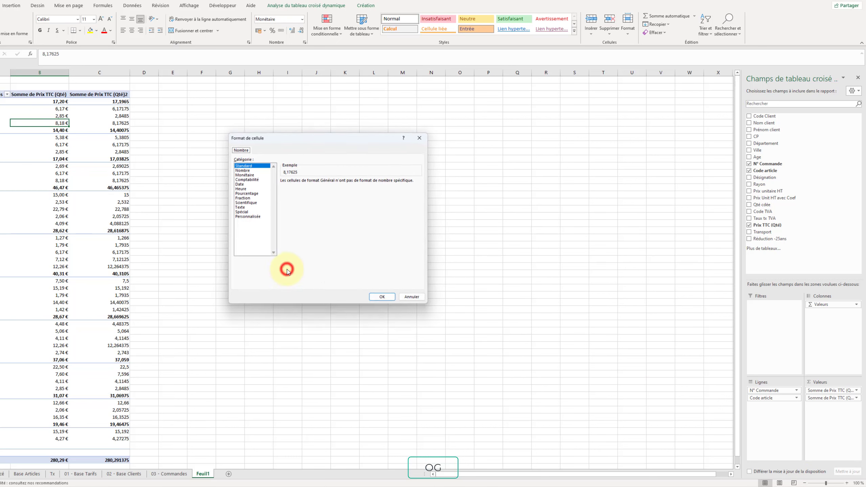
{"action": "left_click", "coordinate": [250, 175]}
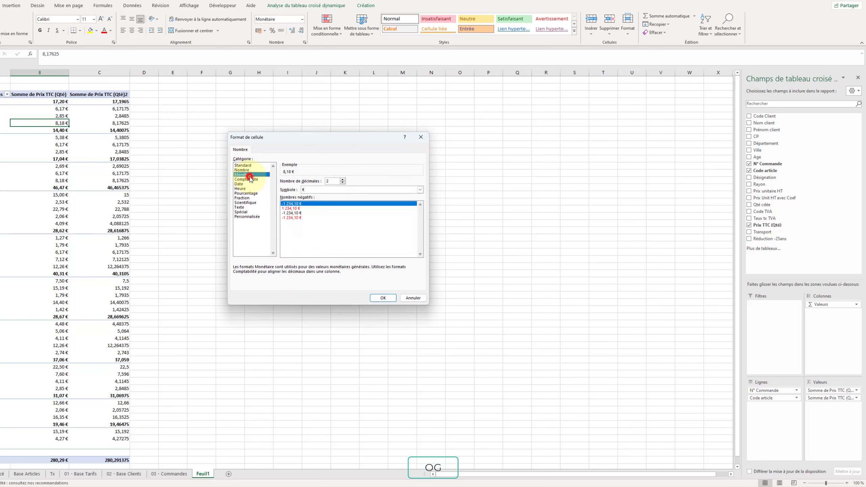
{"action": "left_click", "coordinate": [384, 298]}
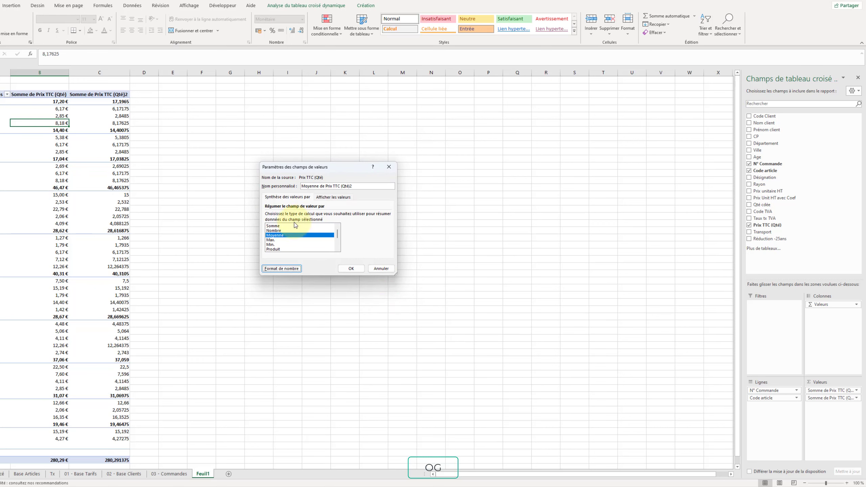
{"action": "left_click", "coordinate": [351, 270]}
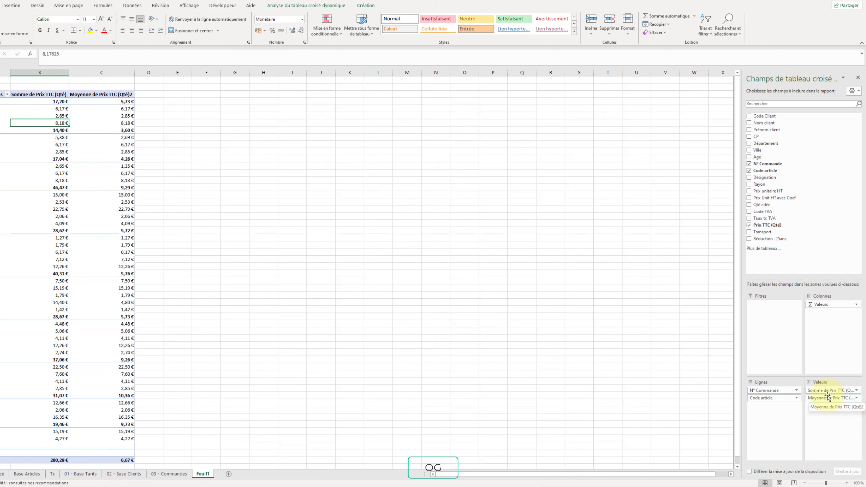
- Rename the Feuil1 sheet as TCD01
{"action": "left_click_drag", "start_coordinate": [829, 397], "coordinate": [857, 239]}
{"action": "left_click", "coordinate": [341, 410]}
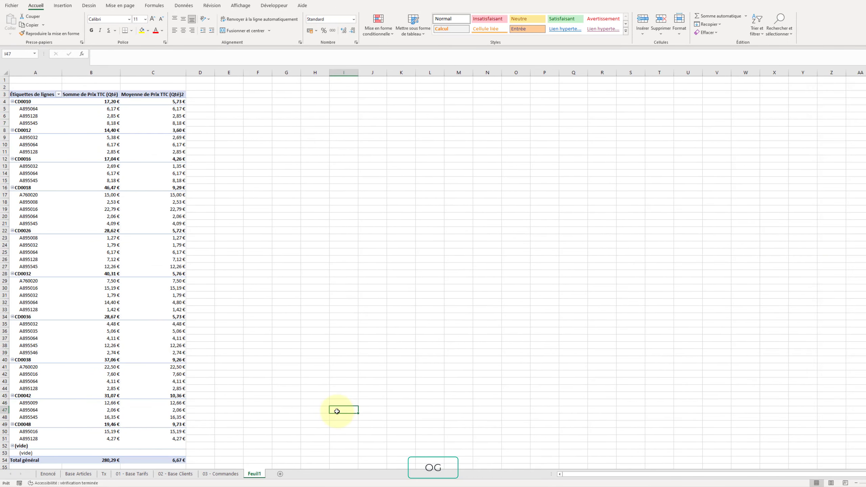
{"action": "double_click", "coordinate": [254, 475]}
{"action": "type", "text": "TCD"}
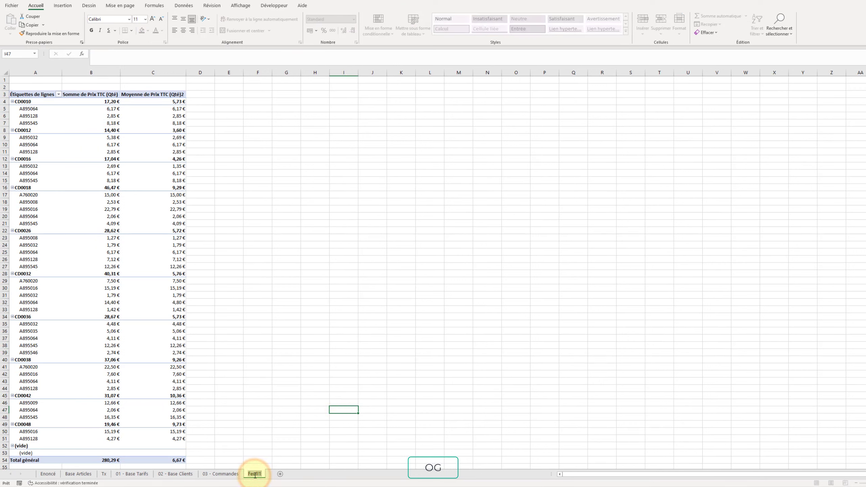
{"action": "type", "text": "01"}
{"action": "left_click", "coordinate": [262, 454]}
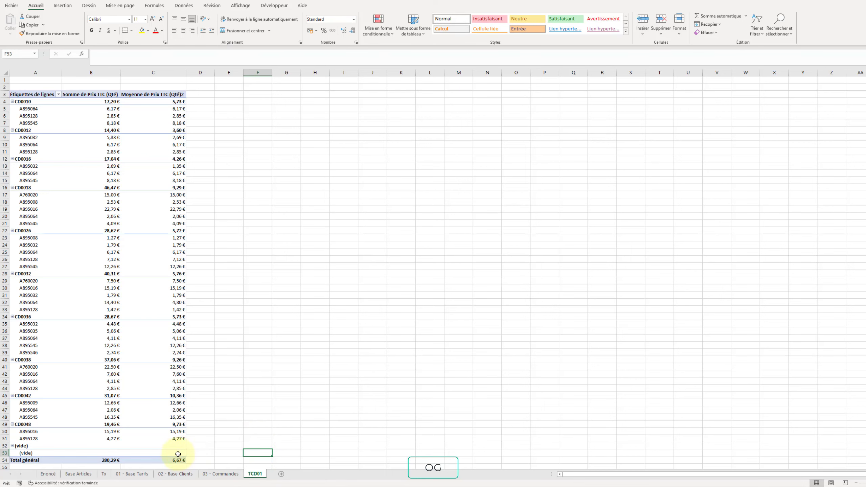
- In the second Partie 02 instruction on Enoncé, bold "graphique croisé dynamique", "Secteur 3D", "articles" and "la somme des tarifs TTC"
{"action": "left_click", "coordinate": [50, 476]}
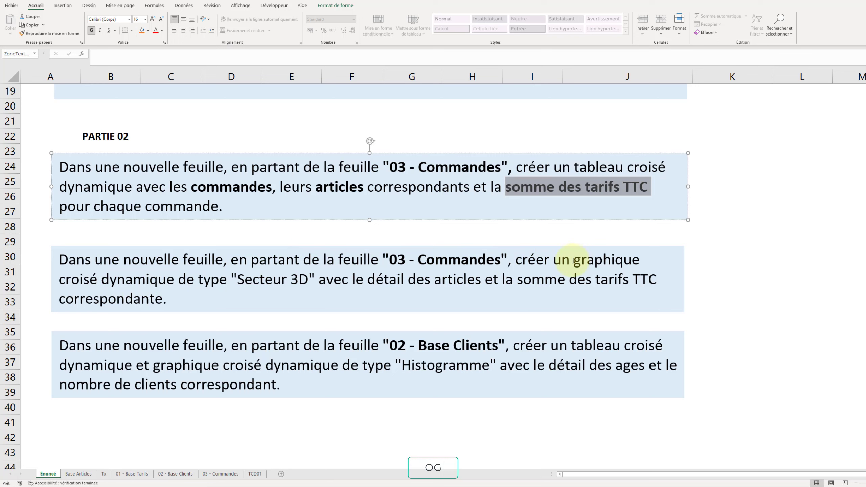
{"action": "left_click_drag", "start_coordinate": [574, 261], "coordinate": [179, 282]}
{"action": "key", "text": "ctrl+g"}
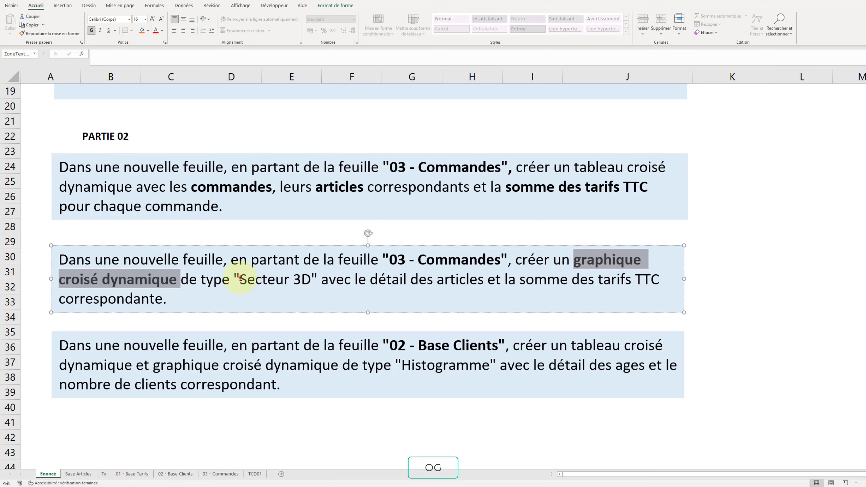
{"action": "left_click_drag", "start_coordinate": [241, 278], "coordinate": [312, 279]}
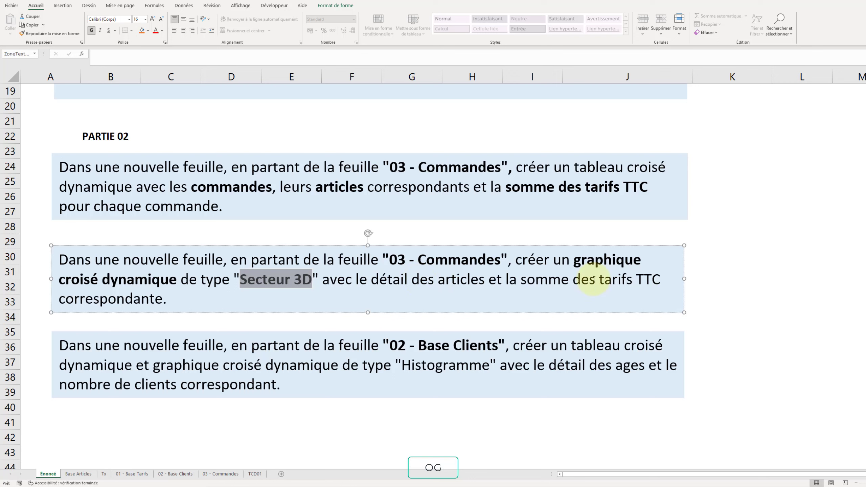
{"action": "double_click", "coordinate": [450, 280]}
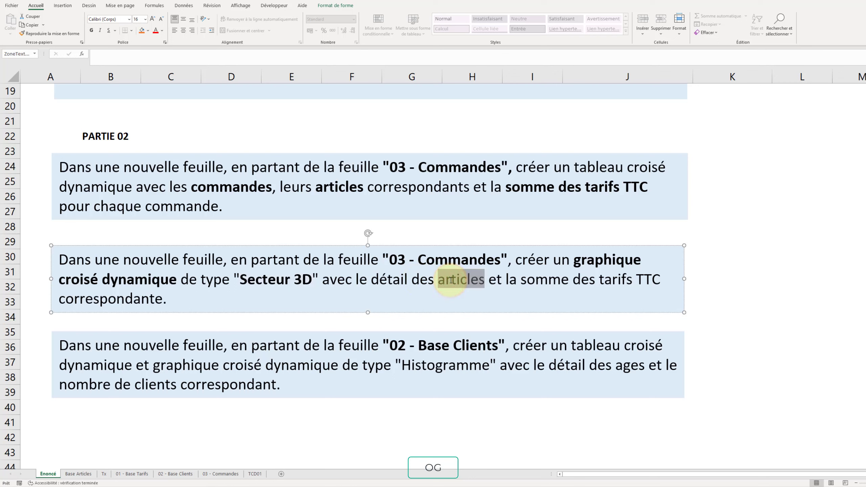
{"action": "key", "text": "ctrl+g"}
{"action": "left_click_drag", "start_coordinate": [508, 279], "coordinate": [660, 280]}
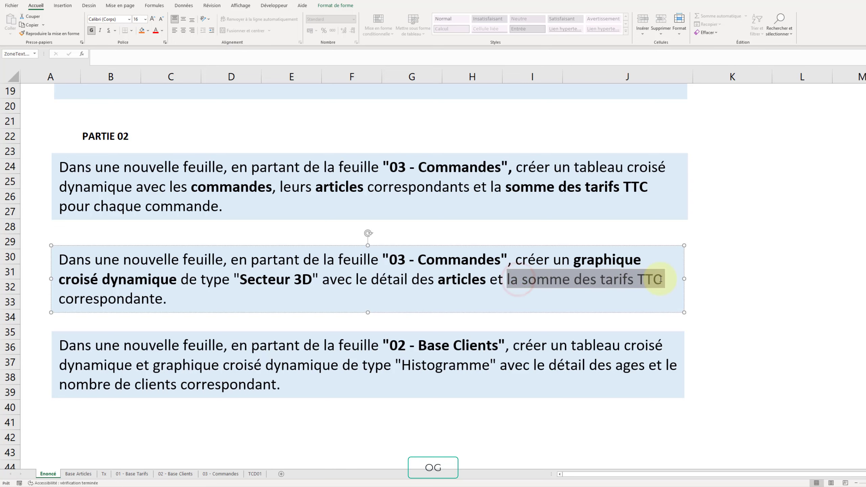
{"action": "key", "text": "ctrl+g"}
{"action": "left_click", "coordinate": [754, 276]}
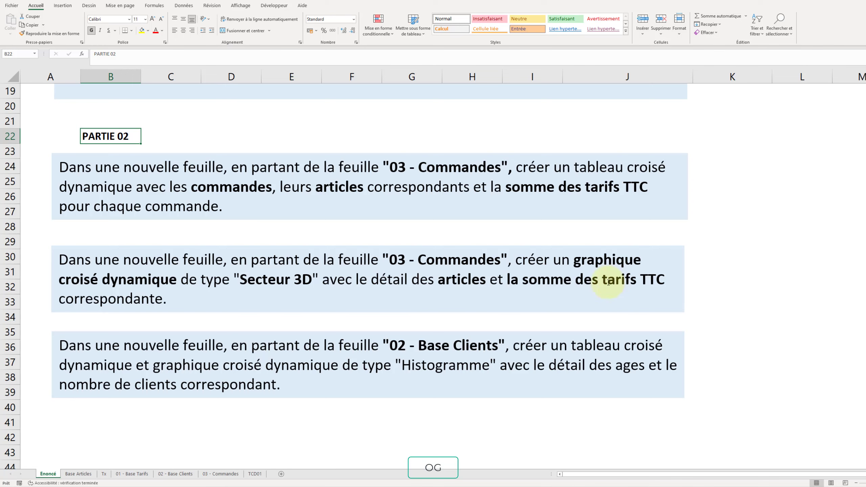
- Create a pivot chart on a new worksheet from all the data columns of the 03 - Commandes sheet
{"action": "left_click", "coordinate": [219, 475]}
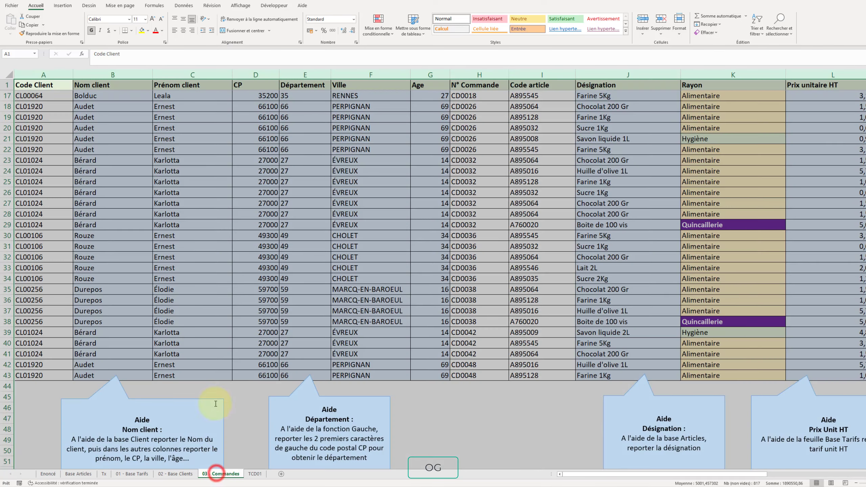
{"action": "left_click", "coordinate": [234, 300]}
{"action": "left_click", "coordinate": [47, 73]}
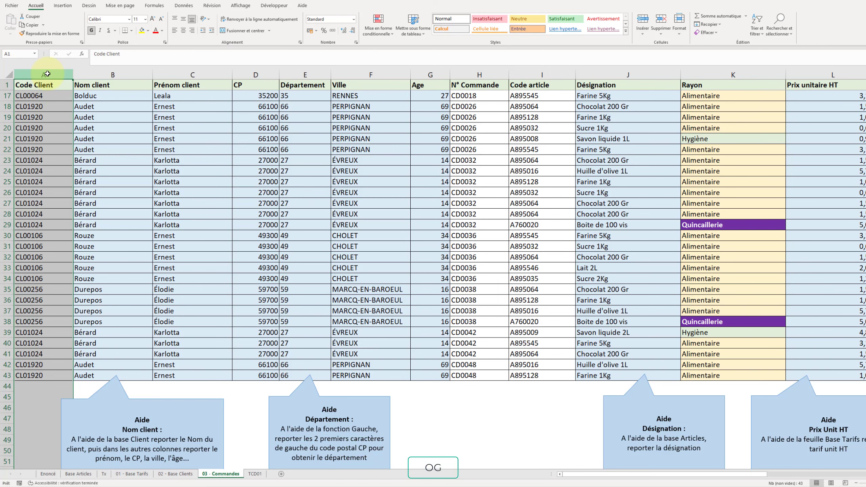
{"action": "key", "text": "ctrl+shift+Right"}
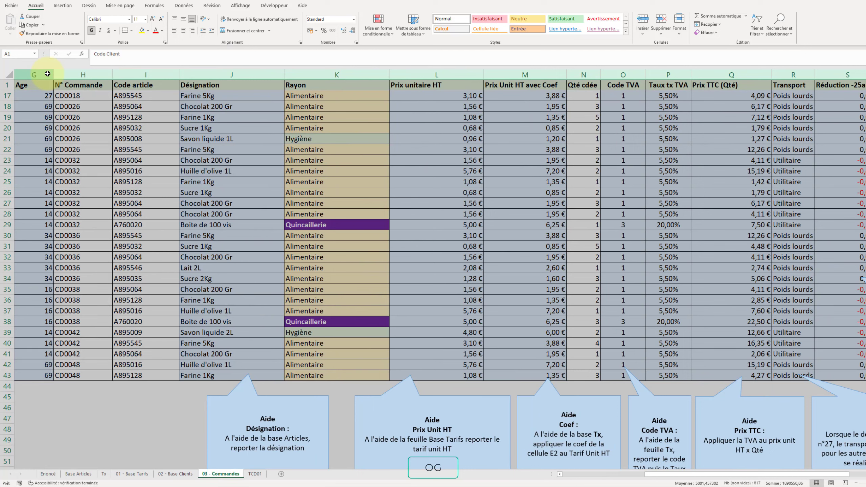
{"action": "left_click", "coordinate": [61, 6]}
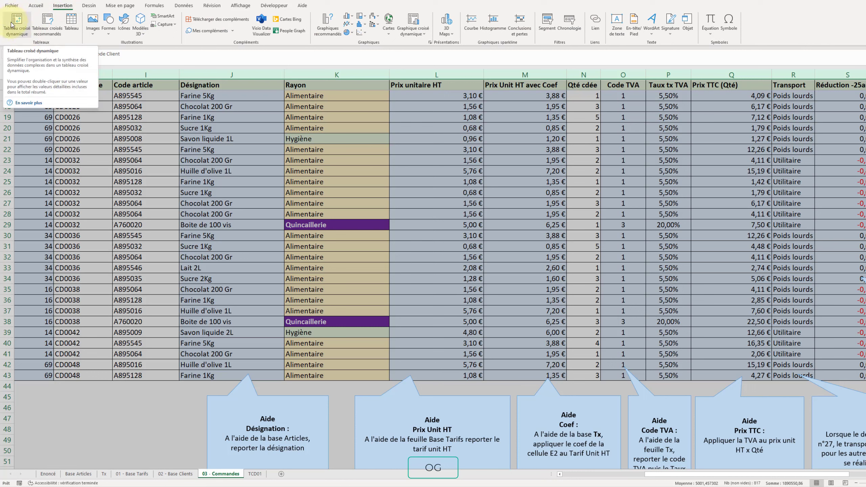
{"action": "left_click", "coordinate": [425, 34]}
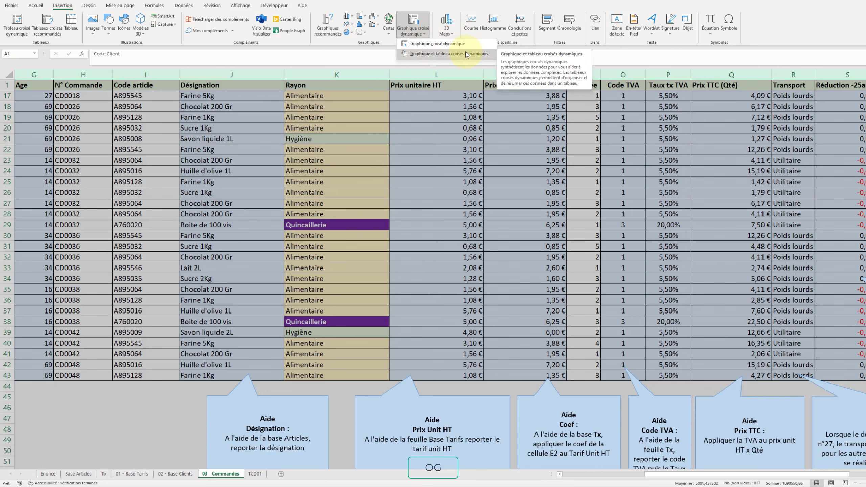
{"action": "left_click", "coordinate": [430, 46]}
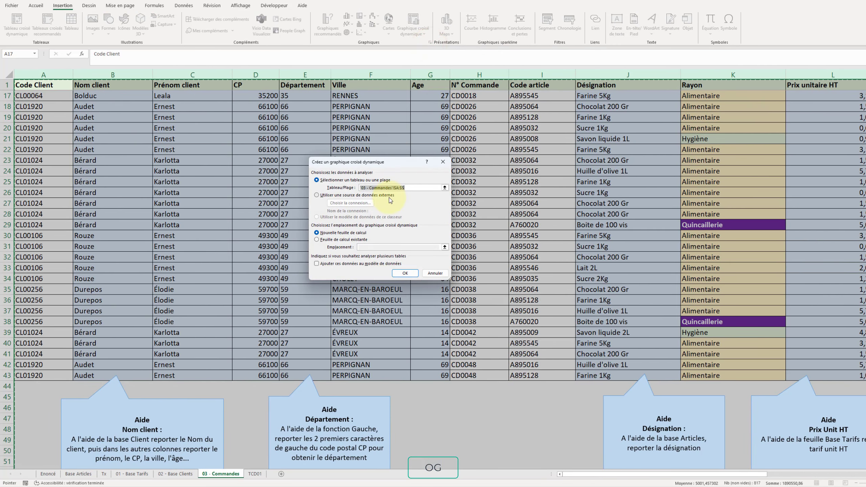
{"action": "left_click_drag", "start_coordinate": [361, 163], "coordinate": [367, 167]}
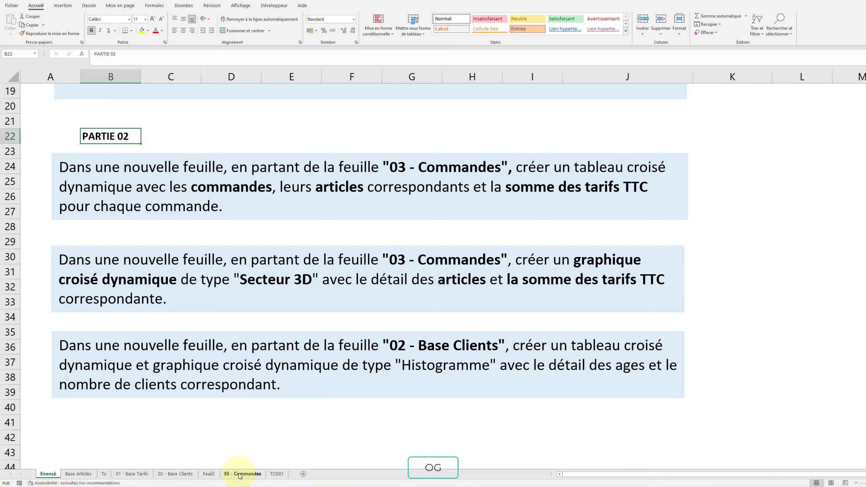
- On Feuil2, set Code article as the pivot chart's axis and Prix TTC (Qté) as its summed values, and enlarge the chart
{"action": "left_click", "coordinate": [208, 476]}
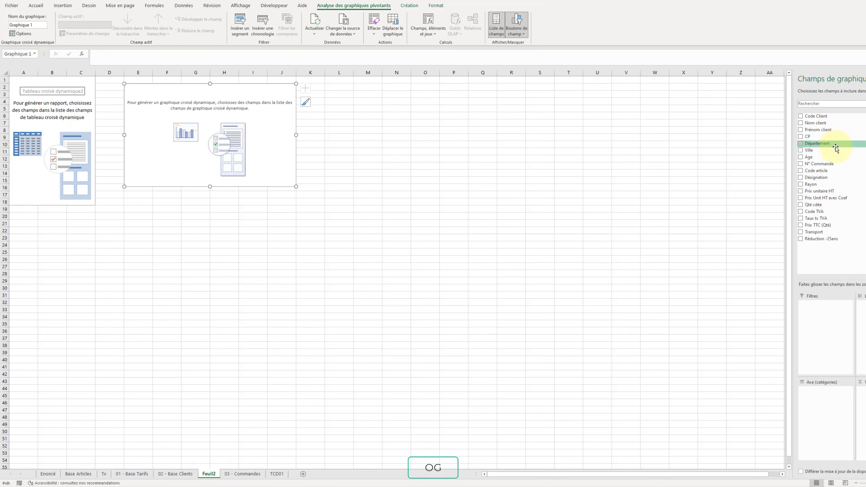
{"action": "left_click_drag", "start_coordinate": [833, 172], "coordinate": [822, 399]}
{"action": "left_click_drag", "start_coordinate": [789, 238], "coordinate": [827, 409]}
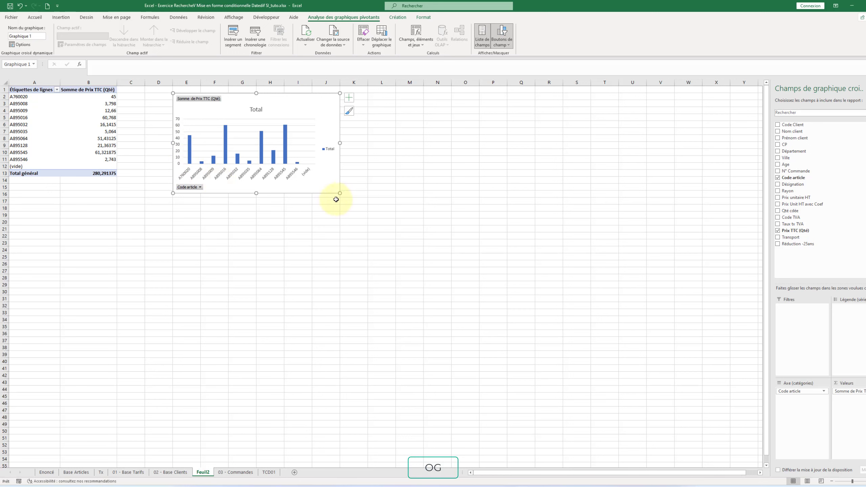
{"action": "left_click_drag", "start_coordinate": [340, 193], "coordinate": [463, 264]}
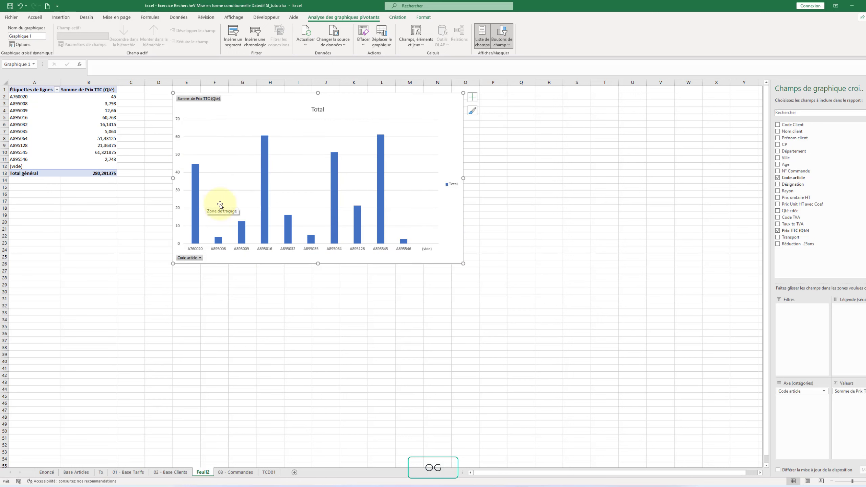
- Change the pivot chart's type to Secteurs en 3D
{"action": "left_click", "coordinate": [393, 17]}
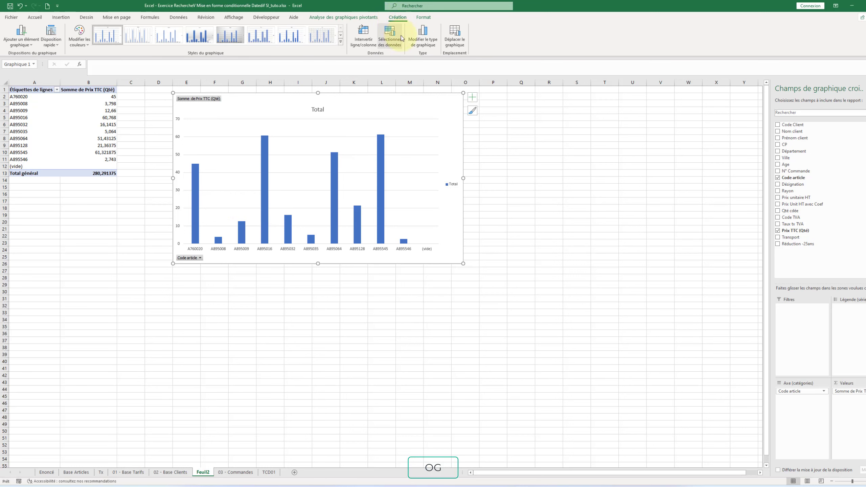
{"action": "left_click", "coordinate": [419, 41]}
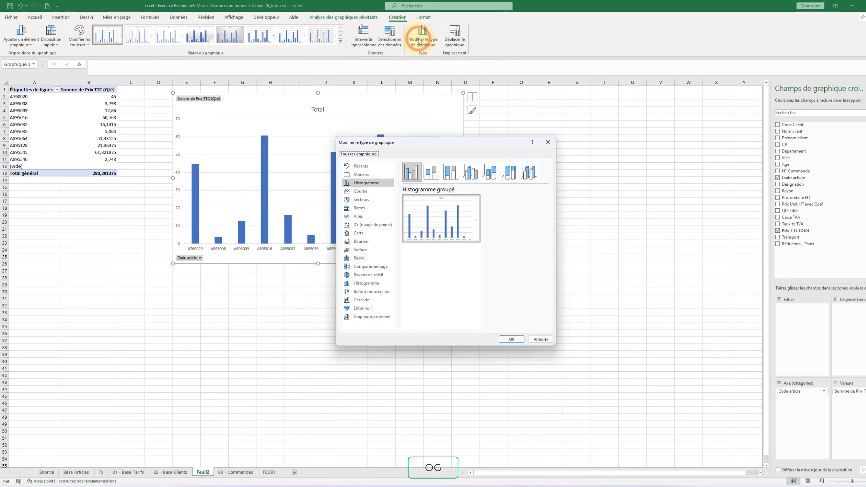
{"action": "left_click", "coordinate": [363, 200]}
{"action": "left_click", "coordinate": [432, 174]}
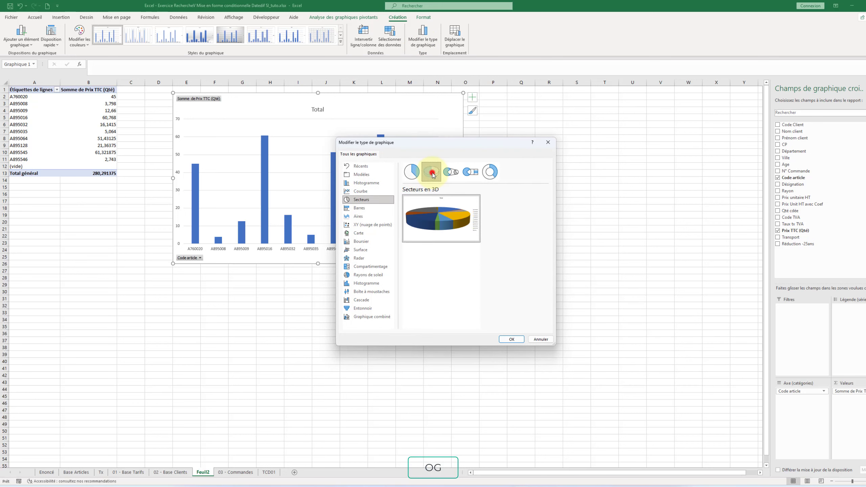
{"action": "left_click", "coordinate": [512, 341]}
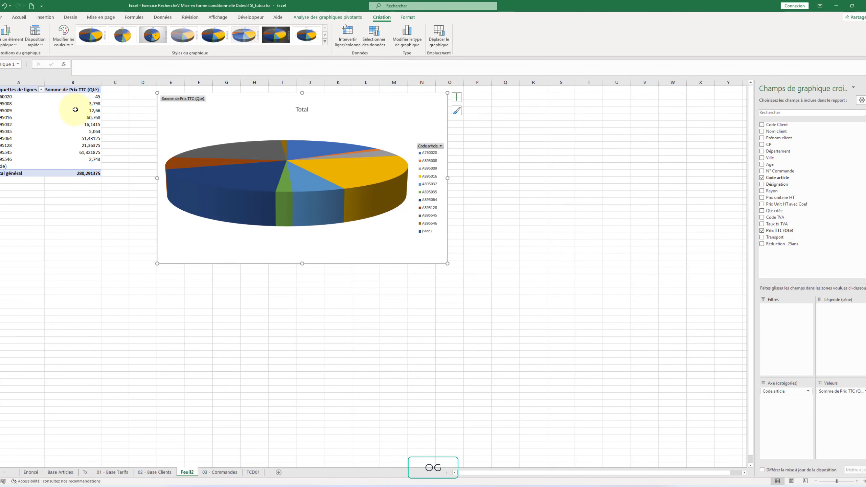
- Set the number format of the pivot chart's Somme de Prix TTC (Qté) value field to Monétaire
{"action": "left_click", "coordinate": [858, 393]}
{"action": "left_click", "coordinate": [822, 388]}
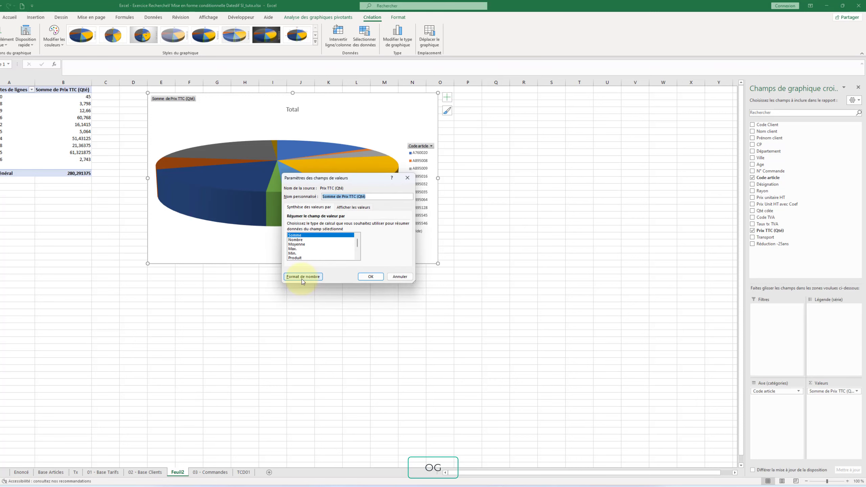
{"action": "left_click", "coordinate": [303, 277]}
{"action": "left_click", "coordinate": [270, 186]}
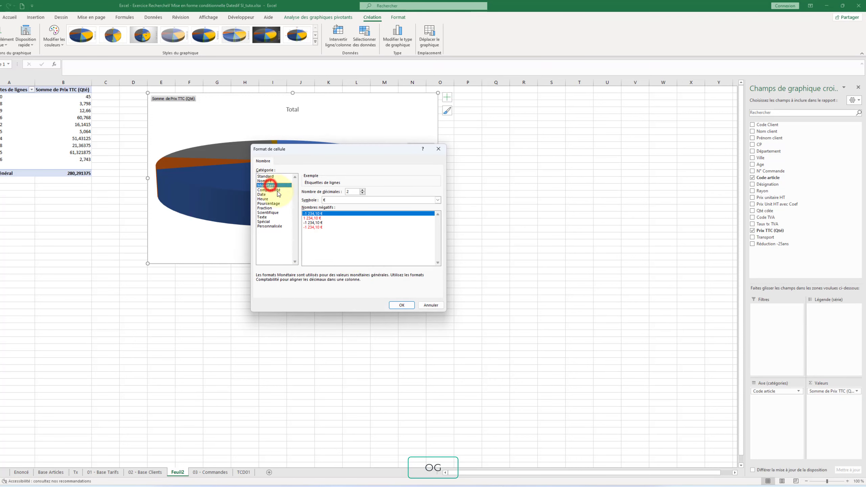
{"action": "left_click", "coordinate": [399, 305]}
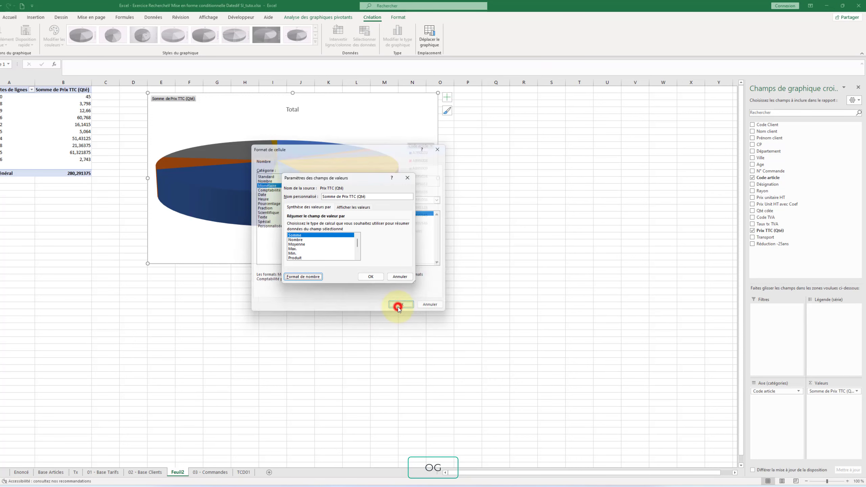
{"action": "left_click", "coordinate": [371, 277]}
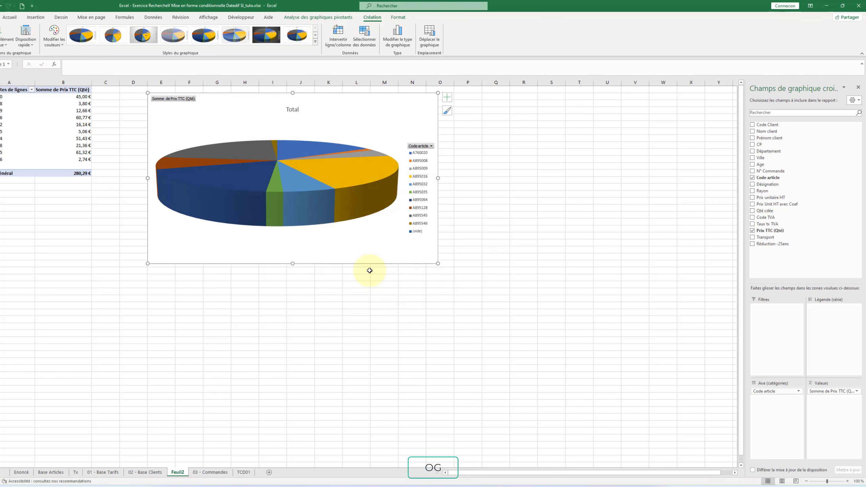
- Rename the Feuil2 sheet as TCD02 and move it after TCD01
{"action": "double_click", "coordinate": [178, 473]}
{"action": "type", "text": "TCD"}
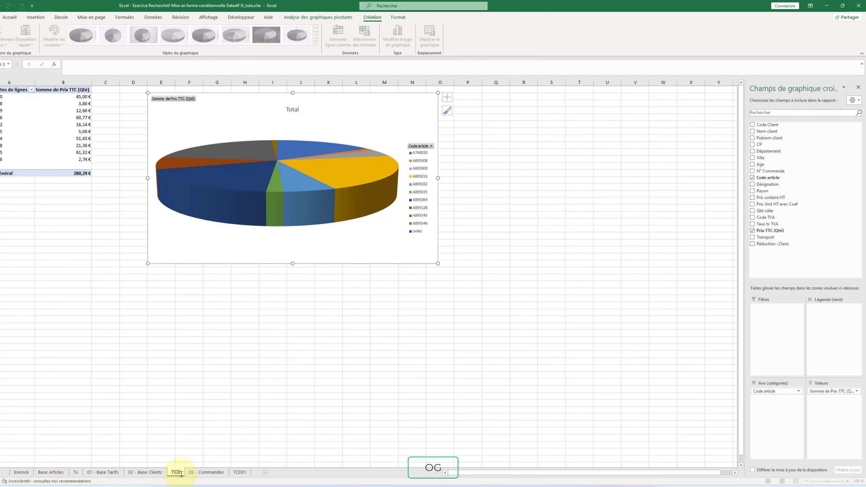
{"action": "type", "text": "02"}
{"action": "key", "text": "Return"}
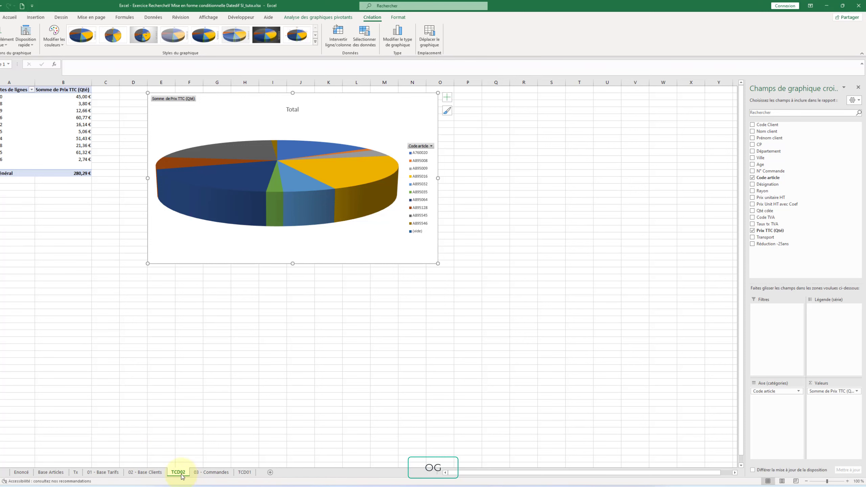
{"action": "left_click_drag", "start_coordinate": [181, 476], "coordinate": [265, 476]}
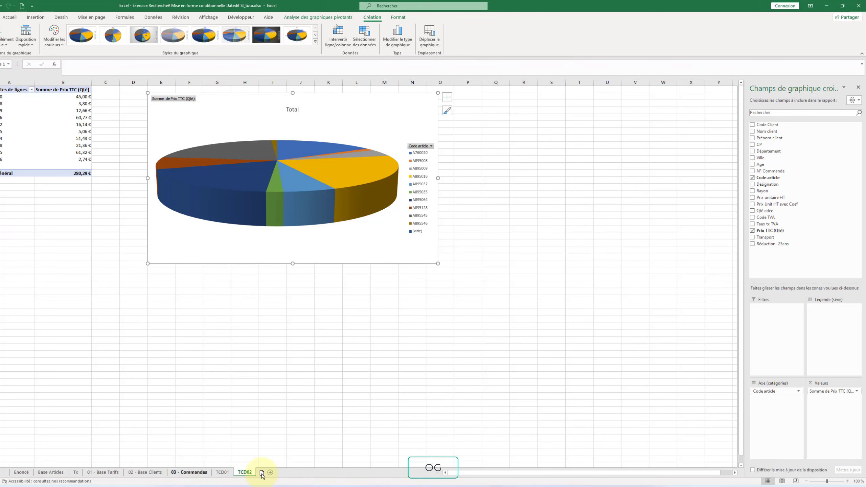
- On the Enoncé sheet, bold the pivot table and chart wording, "Histogramme", "ages" and "nombre de clients" in the third Partie 02 instruction
{"action": "left_click", "coordinate": [29, 476]}
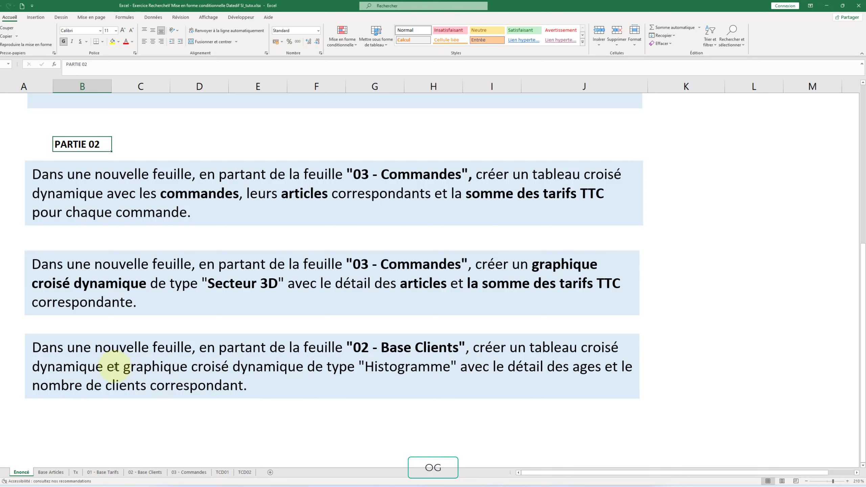
{"action": "left_click_drag", "start_coordinate": [529, 348], "coordinate": [293, 366]}
{"action": "key", "text": "ctrl+g"}
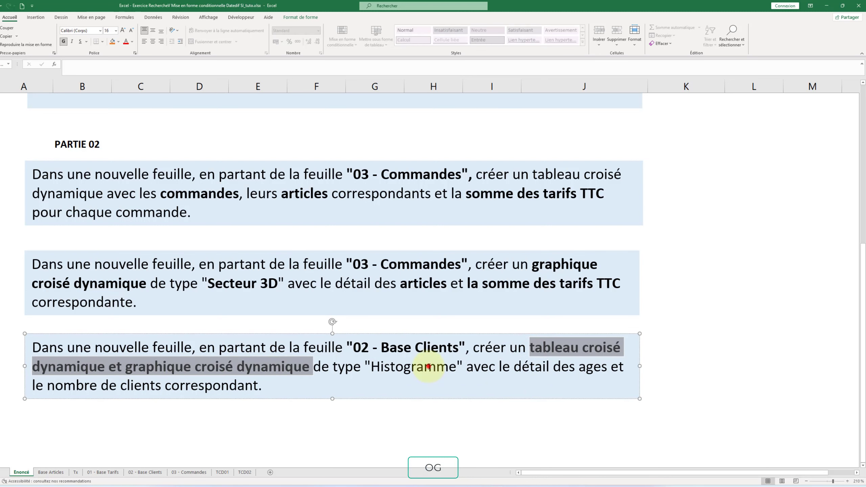
{"action": "double_click", "coordinate": [429, 367]}
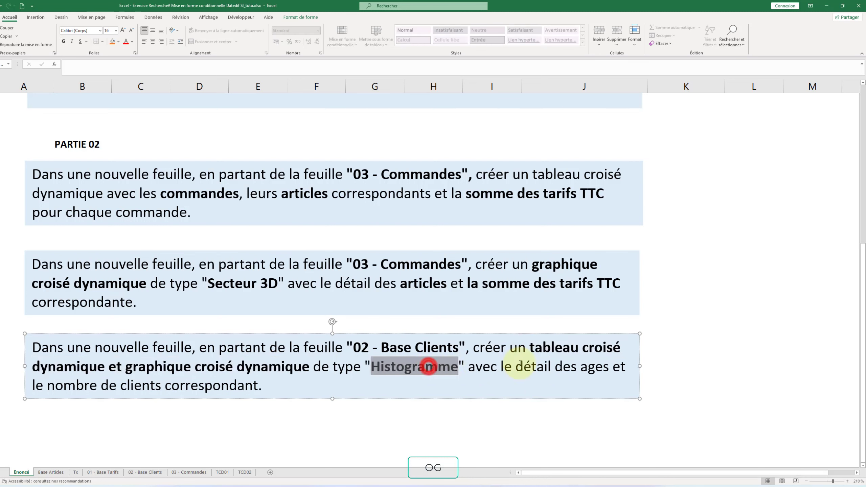
{"action": "double_click", "coordinate": [586, 366]}
{"action": "key", "text": "ctrl+g"}
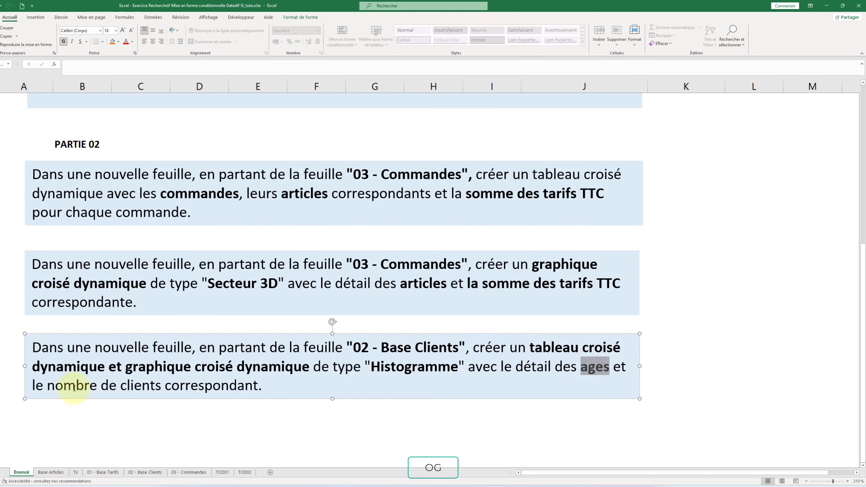
{"action": "left_click_drag", "start_coordinate": [54, 387], "coordinate": [144, 396]}
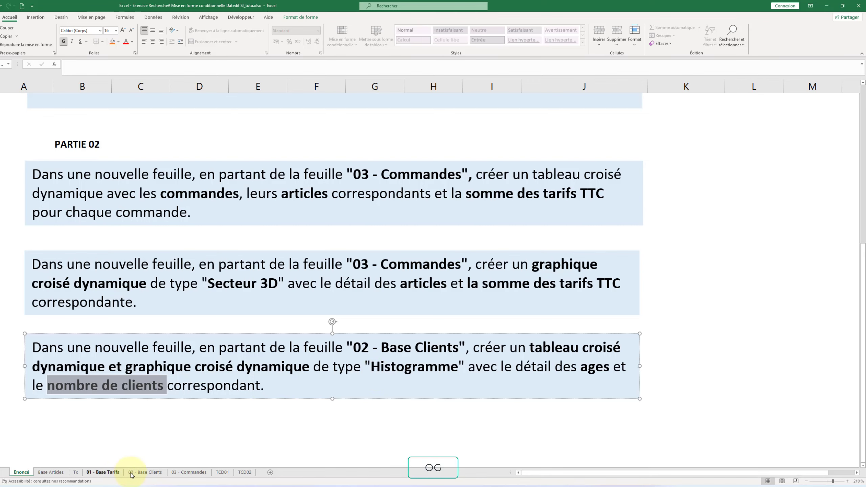
- Create a pivot chart with its pivot table on a new worksheet from columns A to N of the 02 - Base Clients sheet
{"action": "left_click", "coordinate": [144, 473]}
{"action": "left_click_drag", "start_coordinate": [29, 85], "coordinate": [772, 85]}
{"action": "left_click", "coordinate": [36, 17]}
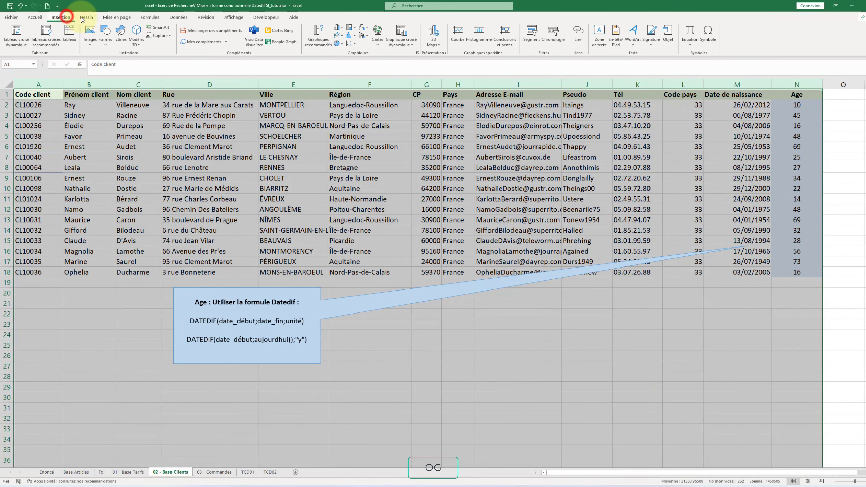
{"action": "left_click", "coordinate": [400, 47]}
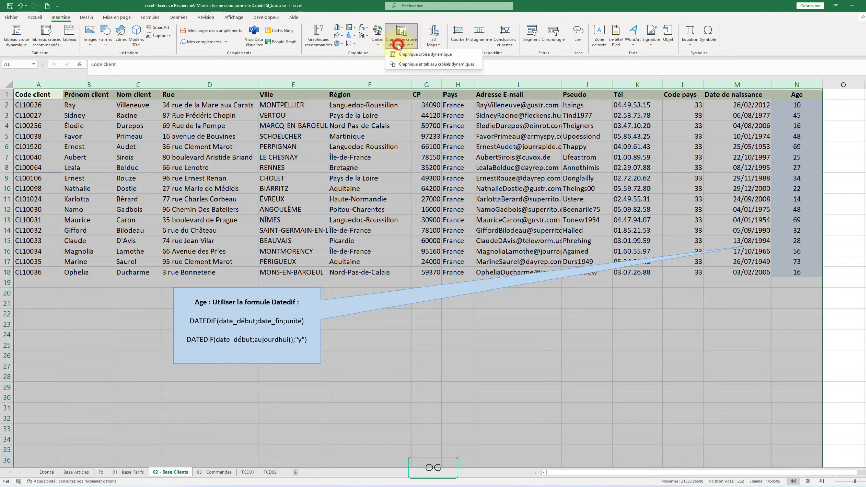
{"action": "left_click", "coordinate": [402, 64]}
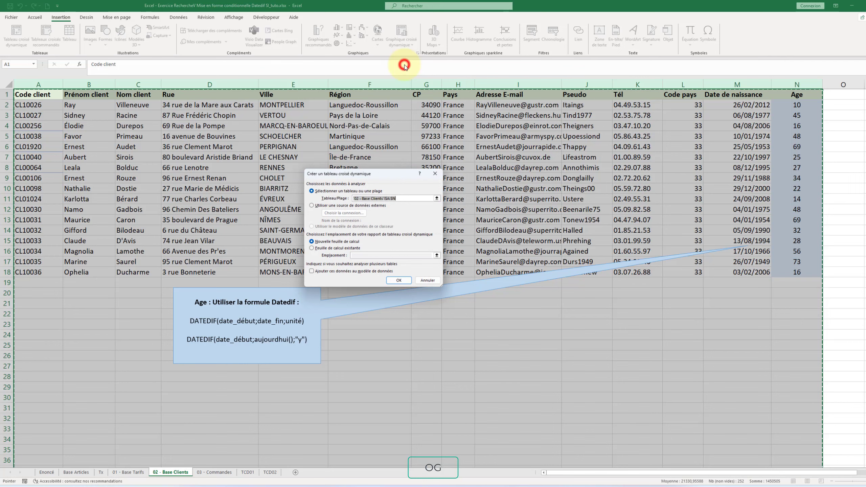
{"action": "left_click", "coordinate": [404, 282]}
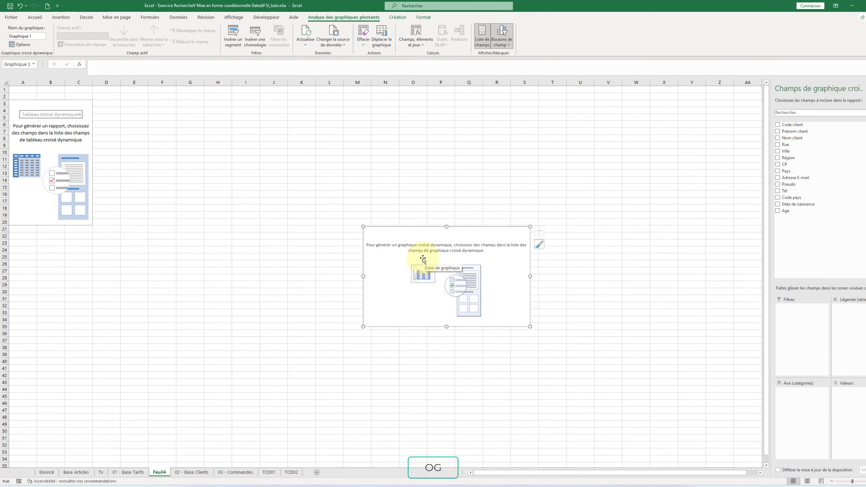
- Set Age as the pivot chart's axis and the count of Code client as its values, and enlarge the chart beside the table
{"action": "left_click_drag", "start_coordinate": [786, 210], "coordinate": [787, 403]}
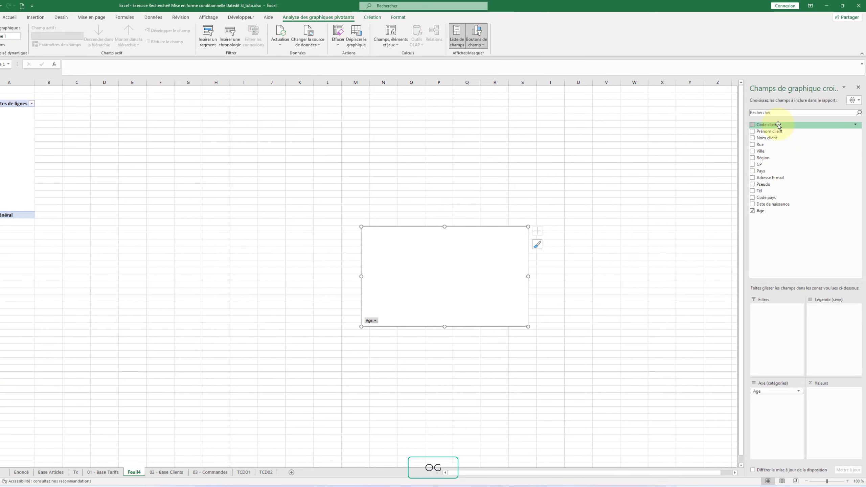
{"action": "left_click_drag", "start_coordinate": [779, 126], "coordinate": [832, 408]}
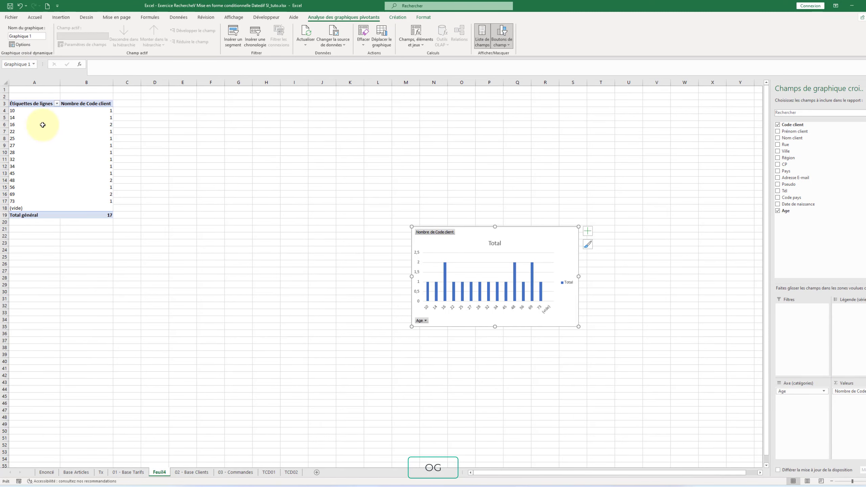
{"action": "left_click_drag", "start_coordinate": [33, 123], "coordinate": [83, 123]}
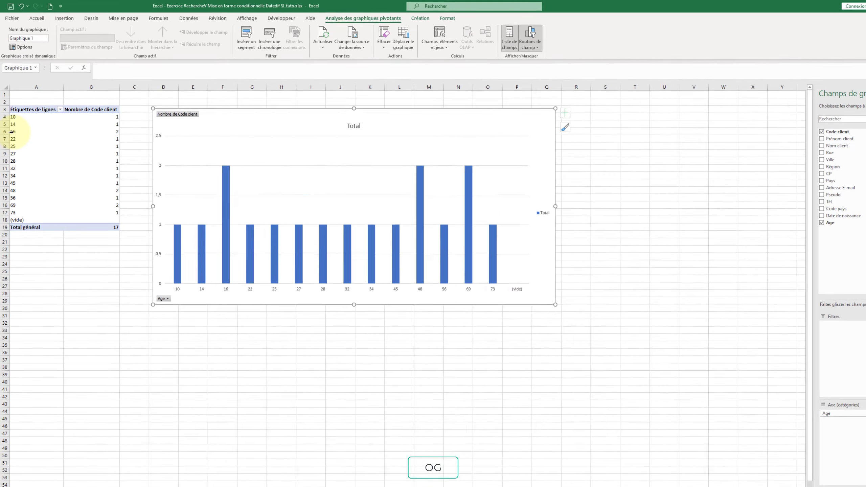
{"action": "left_click", "coordinate": [12, 131]}
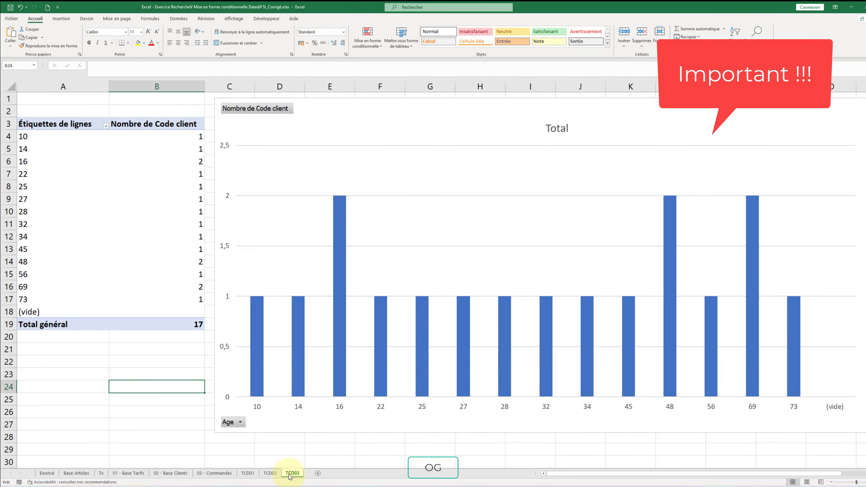
- In the SI_Corrigé workbook's 02 - Base Clients sheet, copy the last client record from row 18 into row 19
{"action": "left_click", "coordinate": [170, 473]}
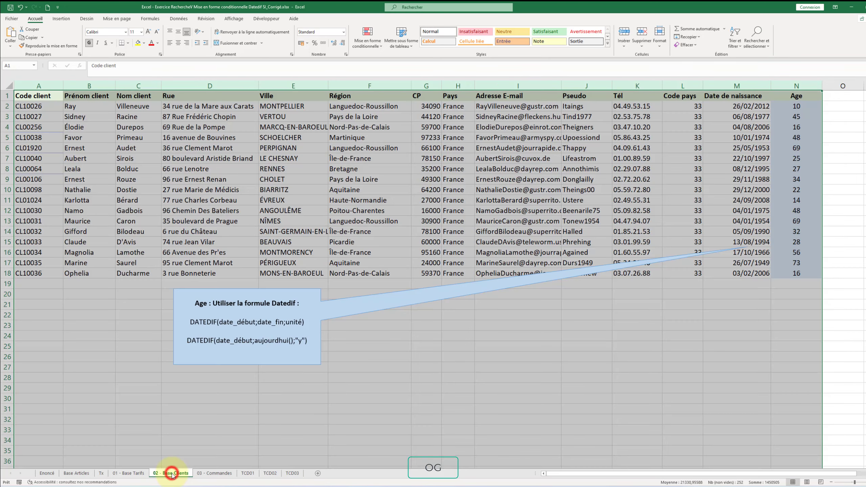
{"action": "left_click_drag", "start_coordinate": [24, 273], "coordinate": [776, 276]}
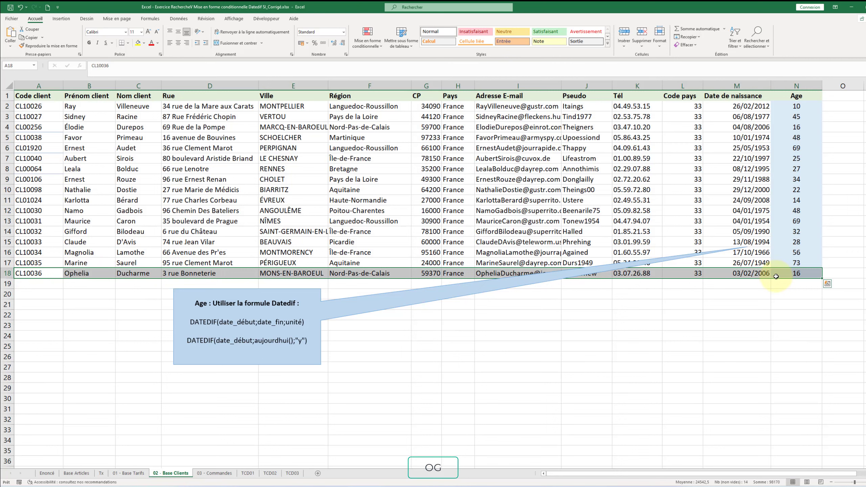
{"action": "key", "text": "ctrl+c"}
{"action": "left_click", "coordinate": [26, 284]}
{"action": "key", "text": "ctrl+v"}
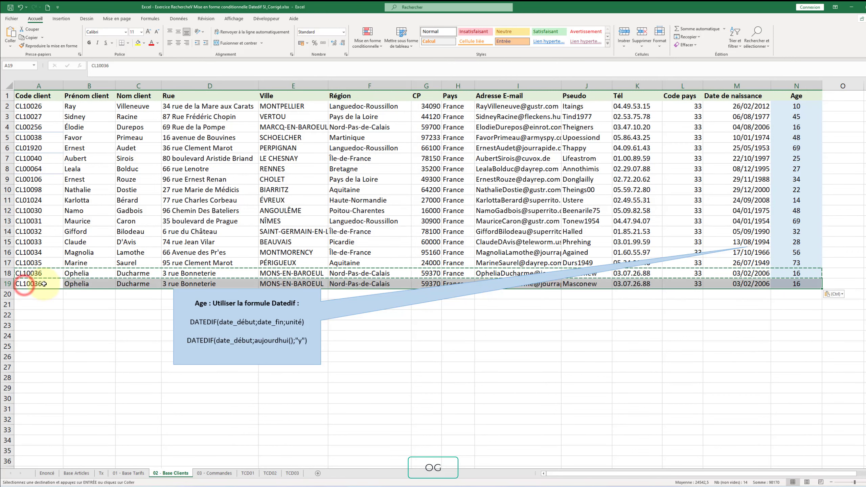
- Replace the client code, first name and last name in row 19 with a new client's details, and go to that row's Age cell
{"action": "double_click", "coordinate": [39, 285]}
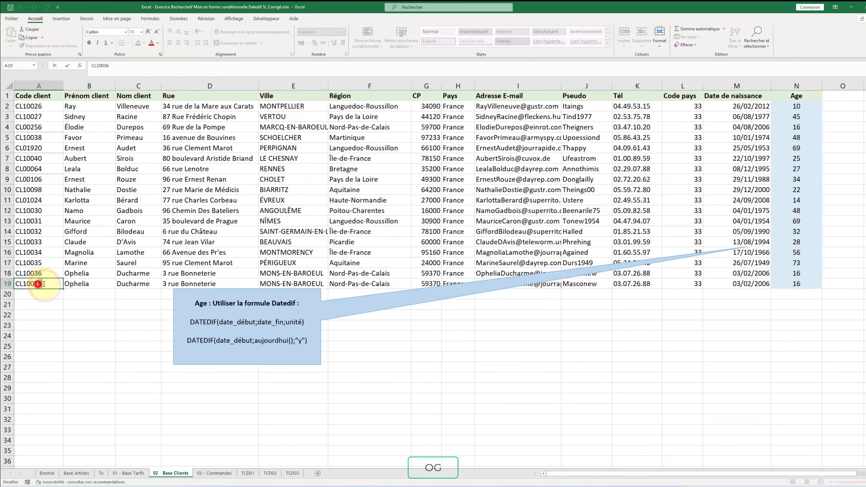
{"action": "key", "text": "BackSpace"}
{"action": "type", "text": "7"}
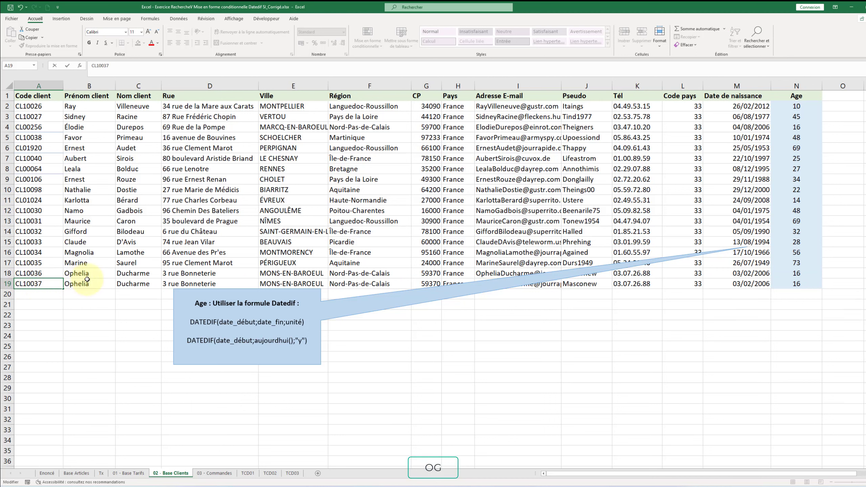
{"action": "left_click", "coordinate": [85, 284]}
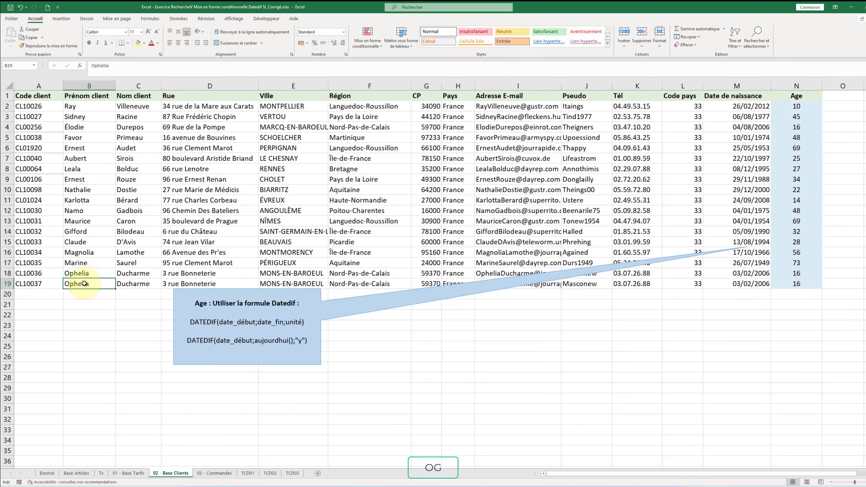
{"action": "type", "text": "Laurent"}
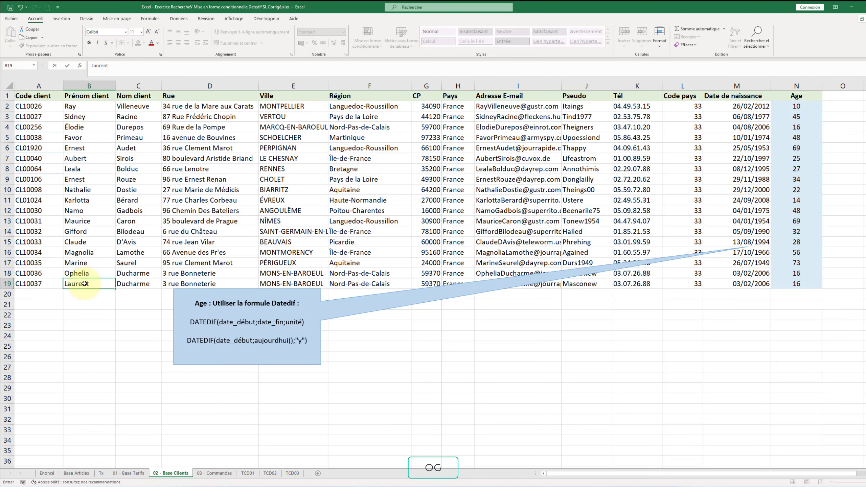
{"action": "key", "text": "Tab"}
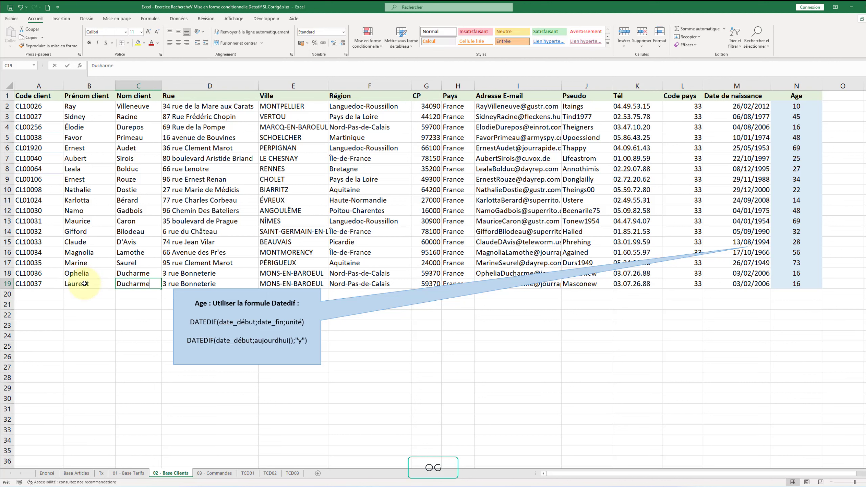
{"action": "type", "text": "D"}
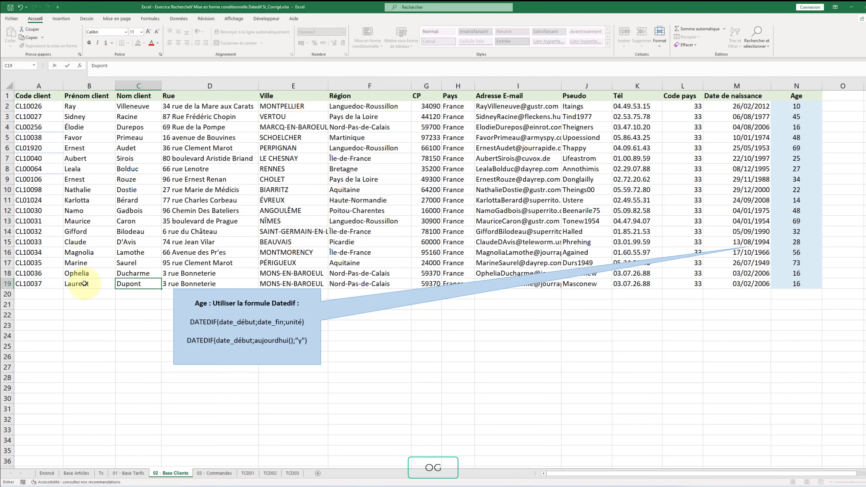
{"action": "type", "text": "upont"}
{"action": "key", "text": "Tab"}
{"action": "key", "text": "Tab"}
{"action": "key", "text": "Tab"}
{"action": "key", "text": "Tab"}
{"action": "key", "text": "Tab"}
{"action": "key", "text": "Tab"}
{"action": "key", "text": "Tab"}
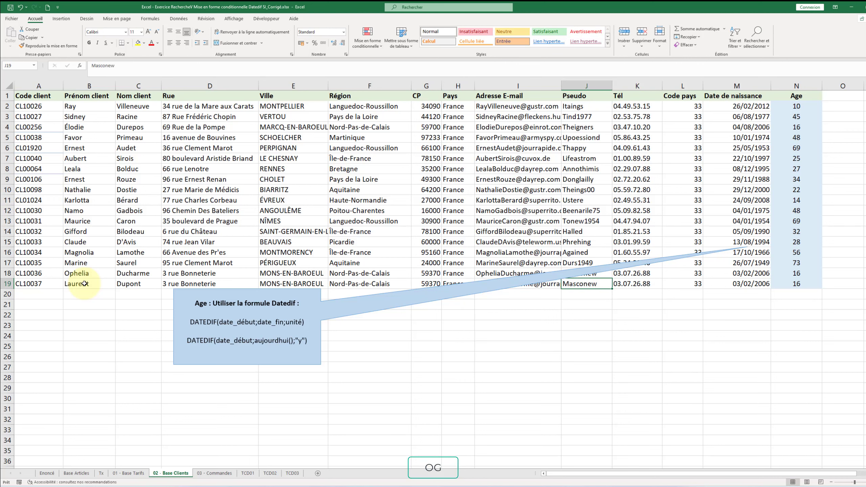
{"action": "key", "text": "Tab"}
{"action": "key", "text": "Tab"}
{"action": "key", "text": "Tab"}
{"action": "key", "text": "Tab"}
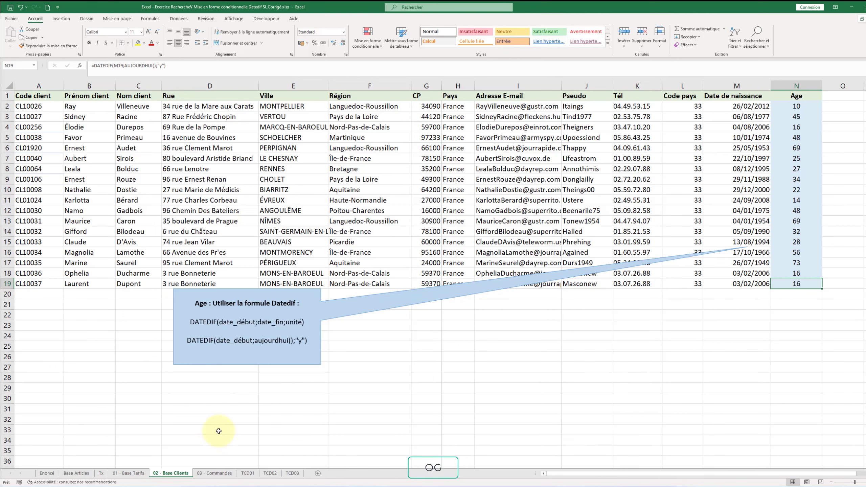
- Refresh the age pivot table on the TCD03 sheet and check the client count in its row for age 16
{"action": "left_click", "coordinate": [292, 474]}
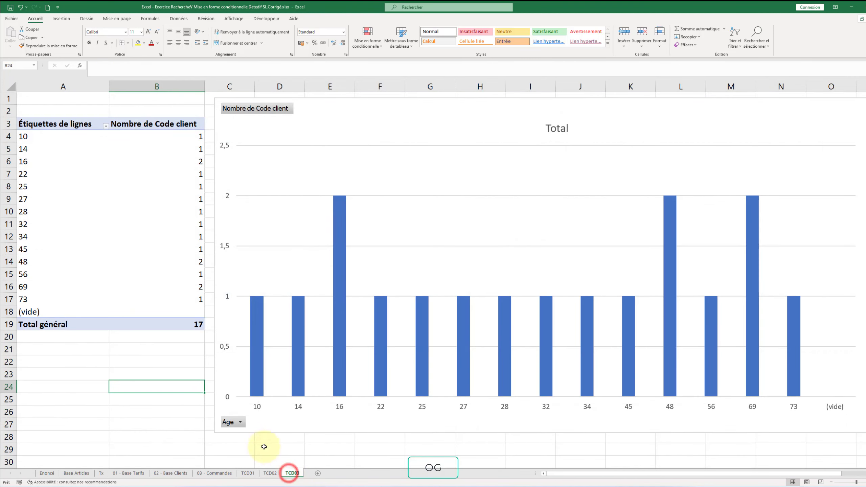
{"action": "left_click_drag", "start_coordinate": [23, 163], "coordinate": [186, 164]}
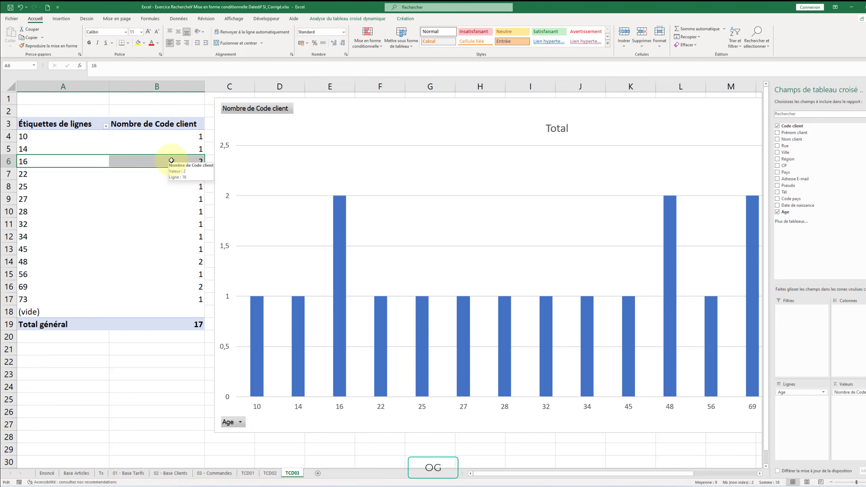
{"action": "left_click", "coordinate": [47, 186]}
{"action": "right_click", "coordinate": [49, 187]}
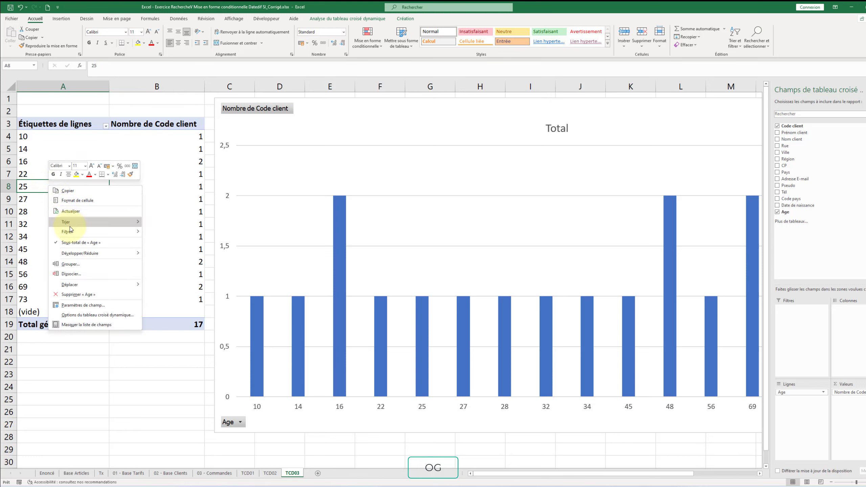
{"action": "left_click", "coordinate": [72, 214]}
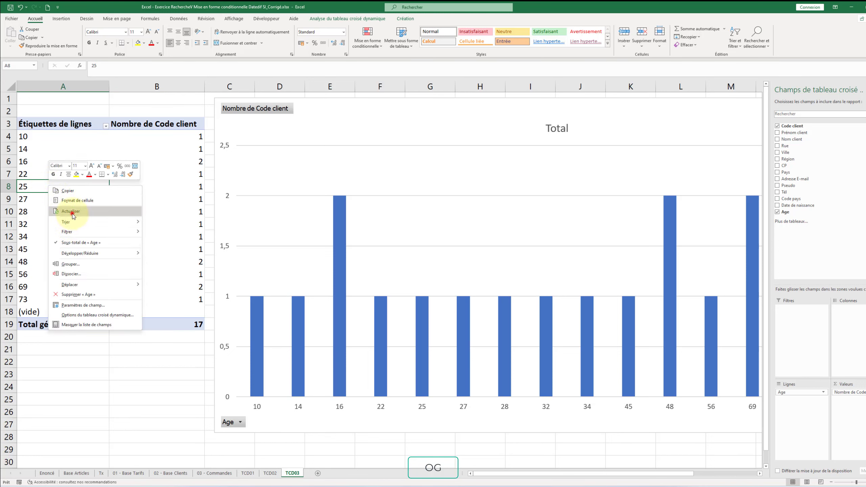
{"action": "left_click", "coordinate": [30, 161]}
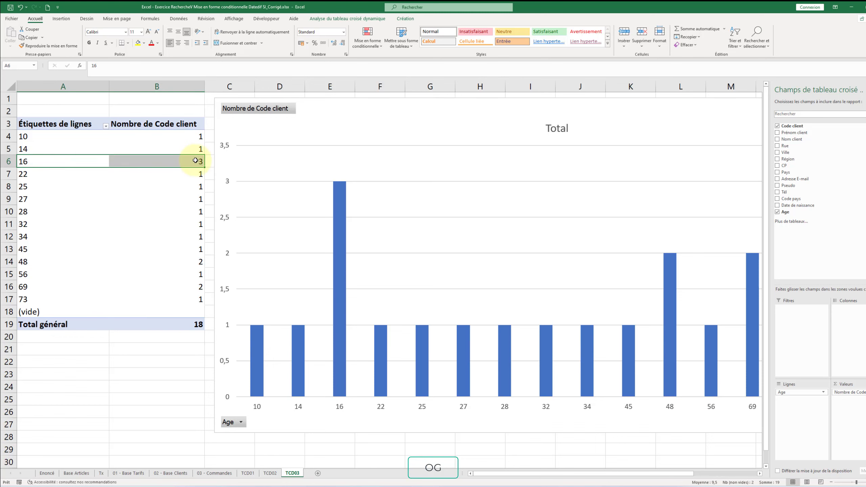
{"action": "mouse_move", "coordinate": [197, 162]}
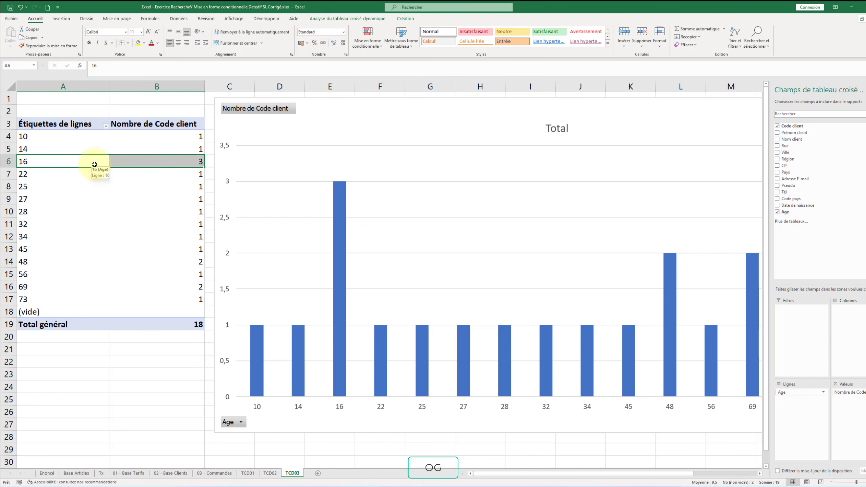
{"action": "mouse_move", "coordinate": [136, 163]}
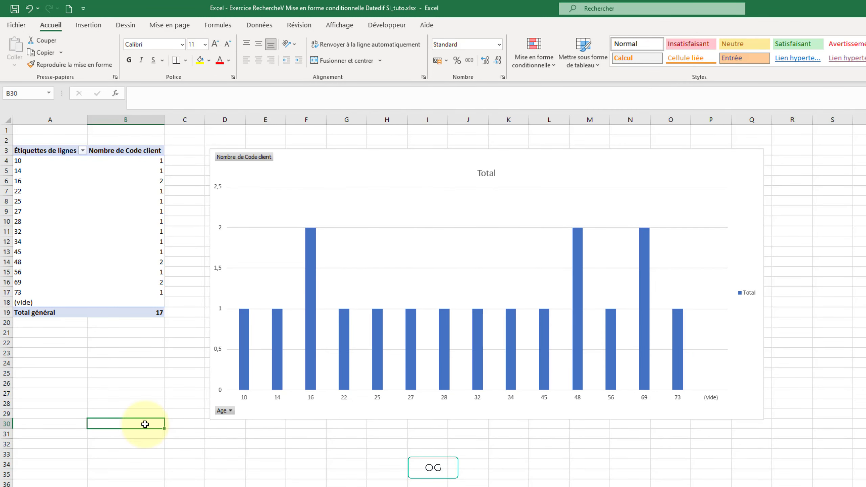
- Group the pivot table's ages into ranges starting at 0, ending at 120, with an interval of 20
{"action": "left_click", "coordinate": [34, 192]}
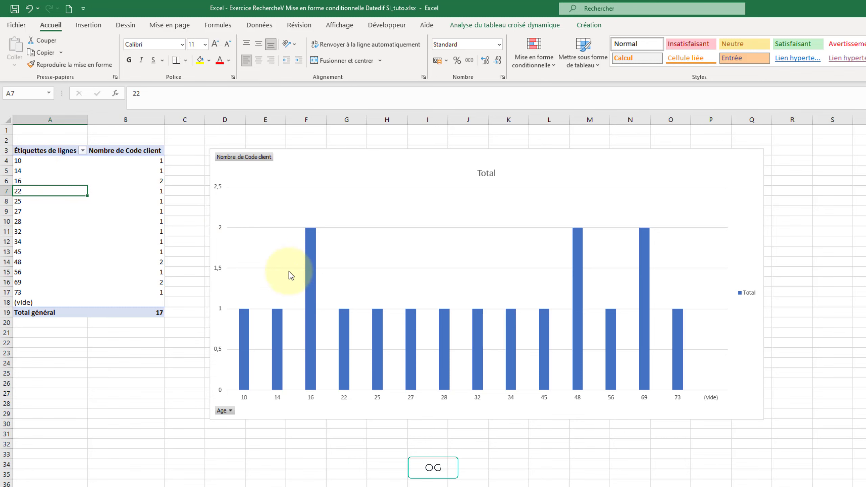
{"action": "left_click", "coordinate": [26, 172]}
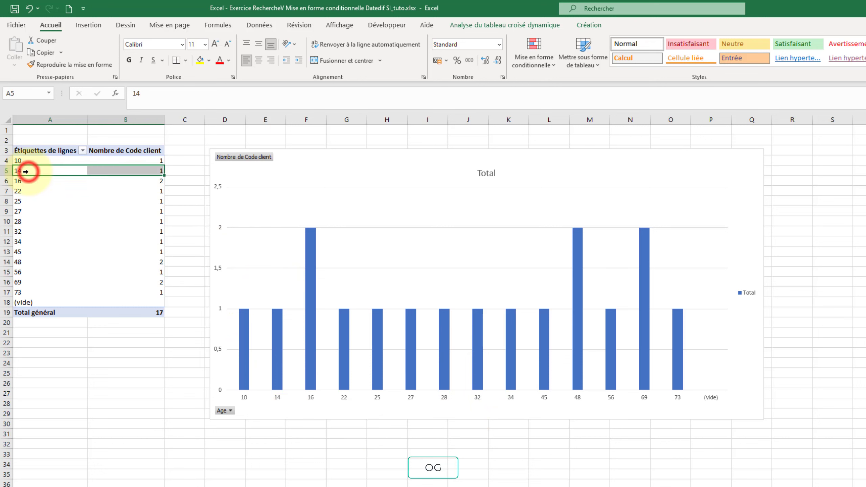
{"action": "right_click", "coordinate": [46, 175]}
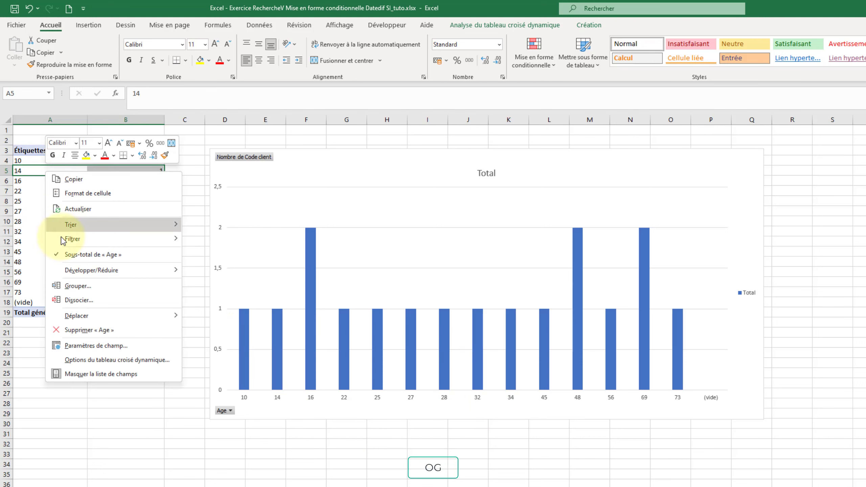
{"action": "left_click", "coordinate": [77, 286]}
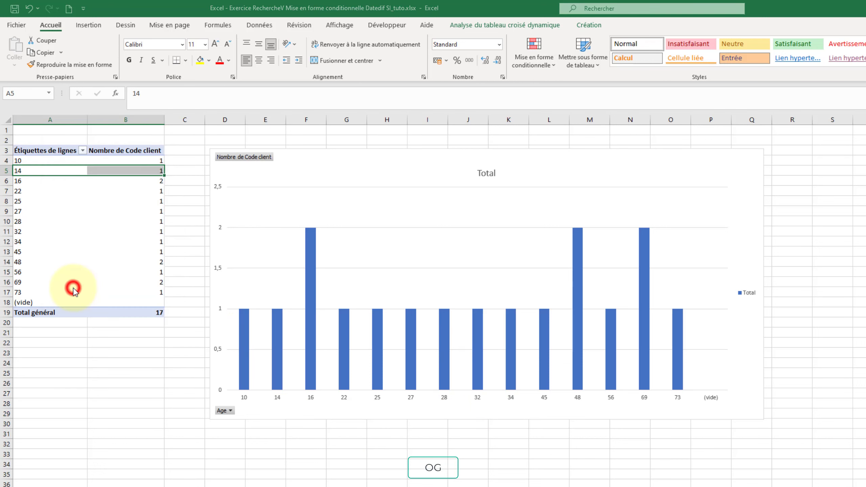
{"action": "left_click_drag", "start_coordinate": [67, 254], "coordinate": [123, 369]}
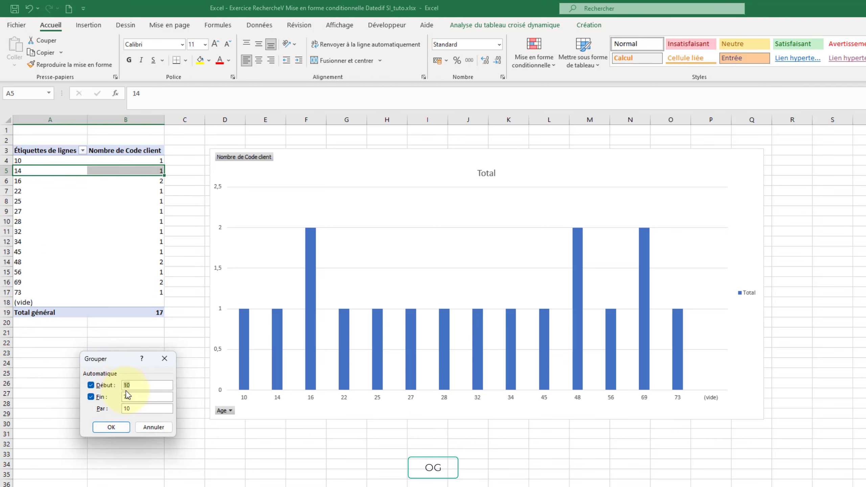
{"action": "type", "text": "0"}
{"action": "double_click", "coordinate": [133, 397]}
{"action": "type", "text": "120"}
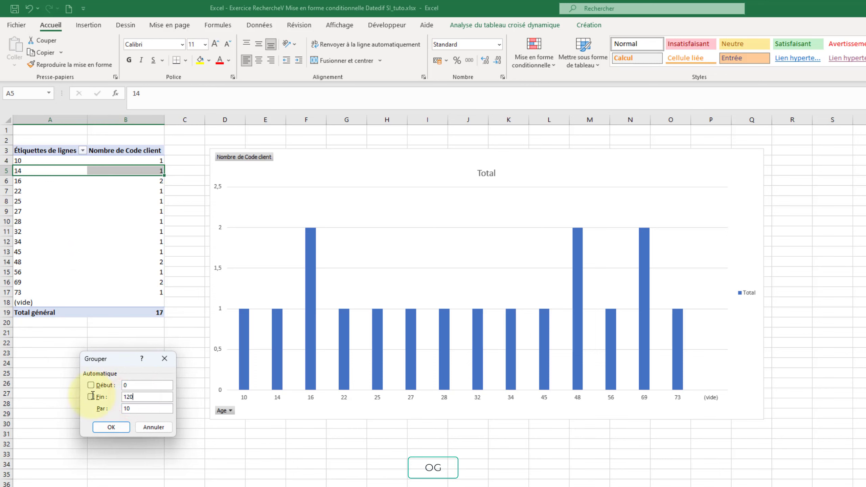
{"action": "double_click", "coordinate": [136, 409]}
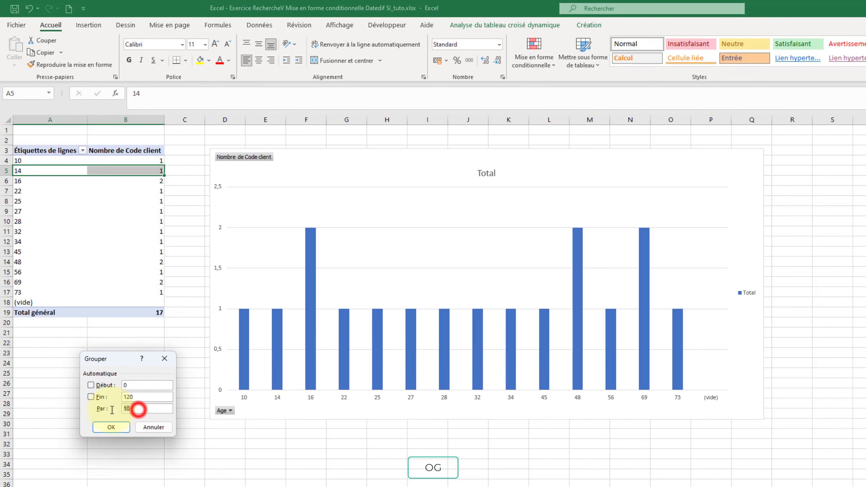
{"action": "type", "text": "20"}
{"action": "left_click", "coordinate": [112, 428]}
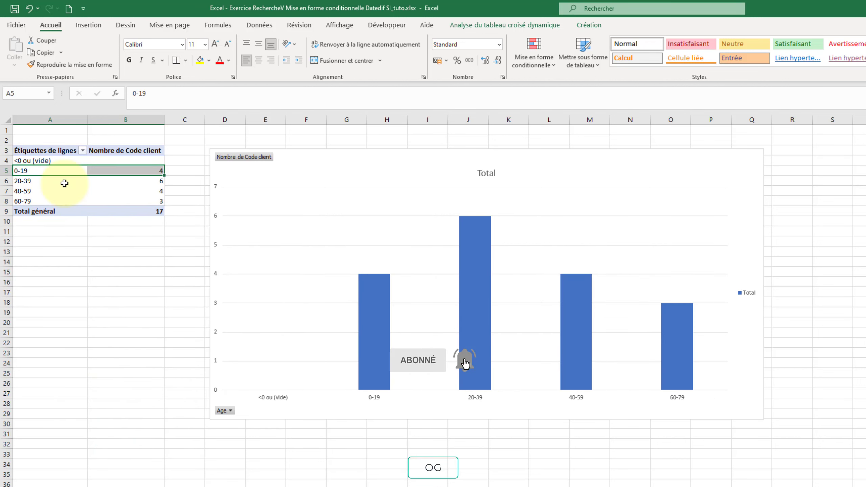
- Reopen the grouping settings of the age ranges to review their start, end and interval
{"action": "right_click", "coordinate": [46, 192]}
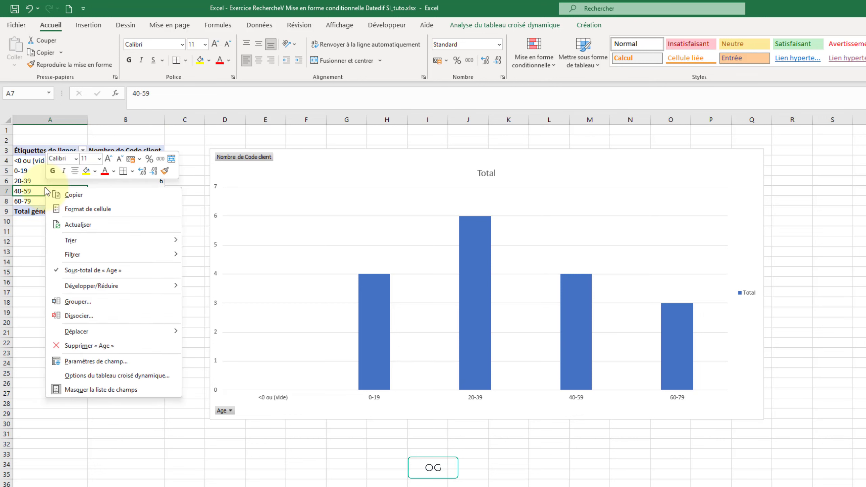
{"action": "left_click", "coordinate": [80, 303]}
{"action": "left_click_drag", "start_coordinate": [78, 260], "coordinate": [98, 376]}
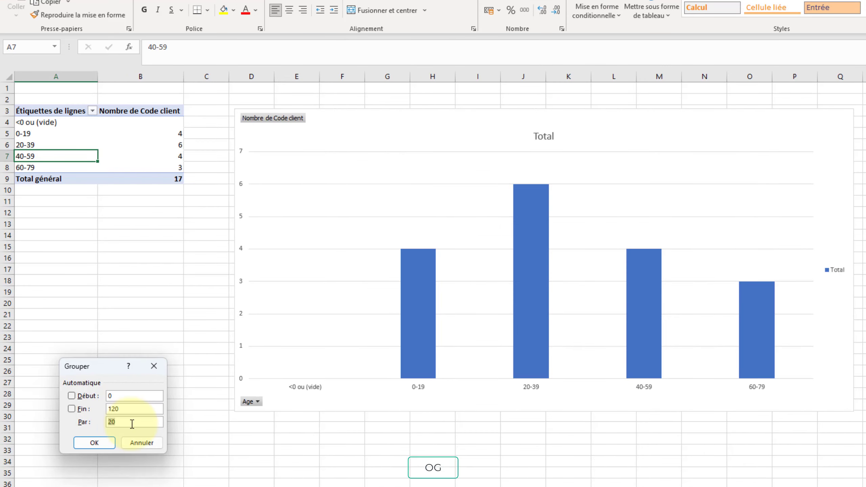
{"action": "left_click", "coordinate": [118, 430]}
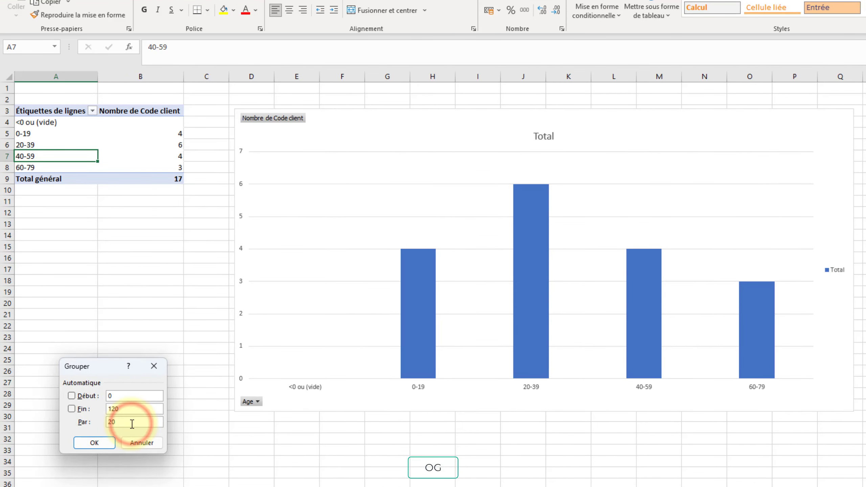
{"action": "left_click", "coordinate": [94, 443]}
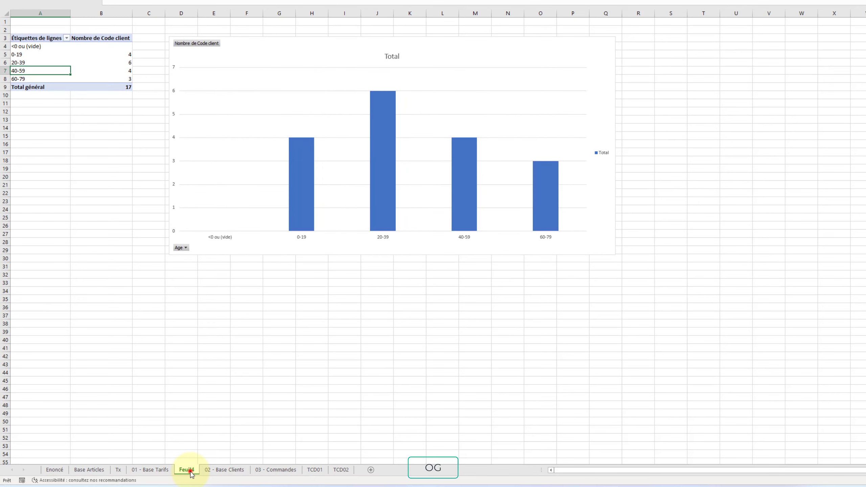
- Rename the age pivot sheet as TCD03 and move it after the TCD02 sheet
{"action": "double_click", "coordinate": [186, 470]}
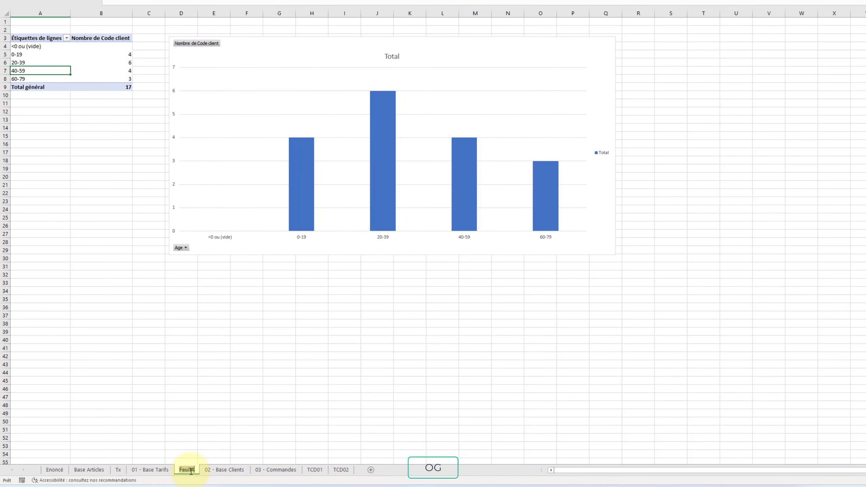
{"action": "type", "text": "TCD03"}
{"action": "left_click", "coordinate": [193, 458]}
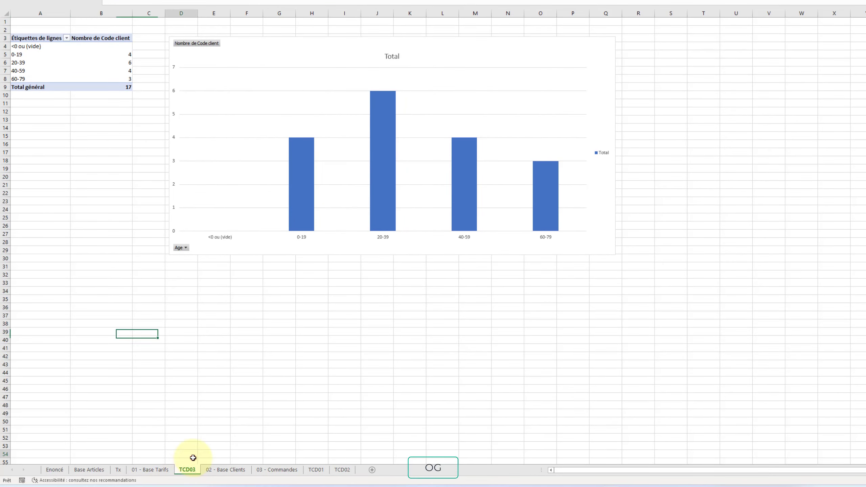
{"action": "left_click_drag", "start_coordinate": [186, 470], "coordinate": [367, 470]}
- On the TCD01 sheet, compare the row label filter lists for the Code article and N° Commande fields
{"action": "left_click", "coordinate": [290, 470]}
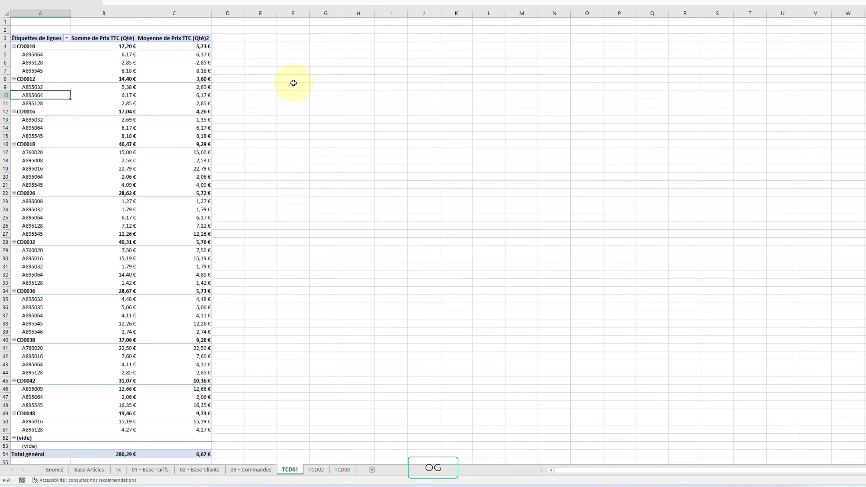
{"action": "left_click", "coordinate": [66, 38]}
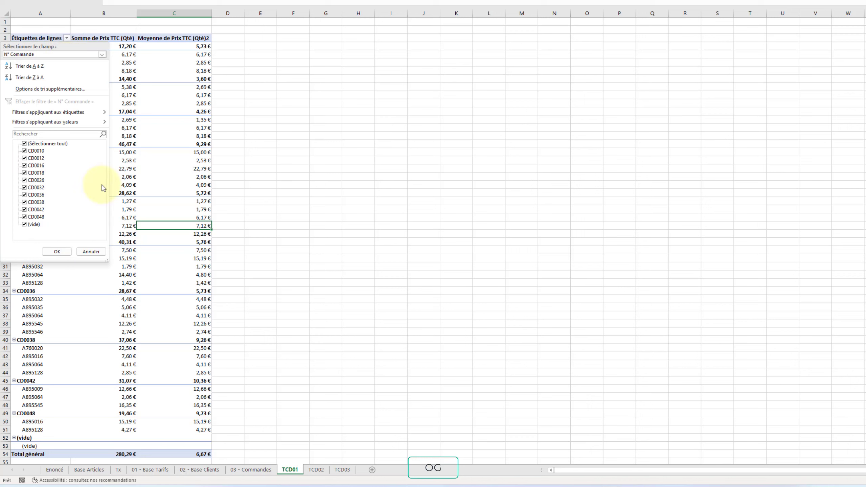
{"action": "left_click", "coordinate": [273, 145]}
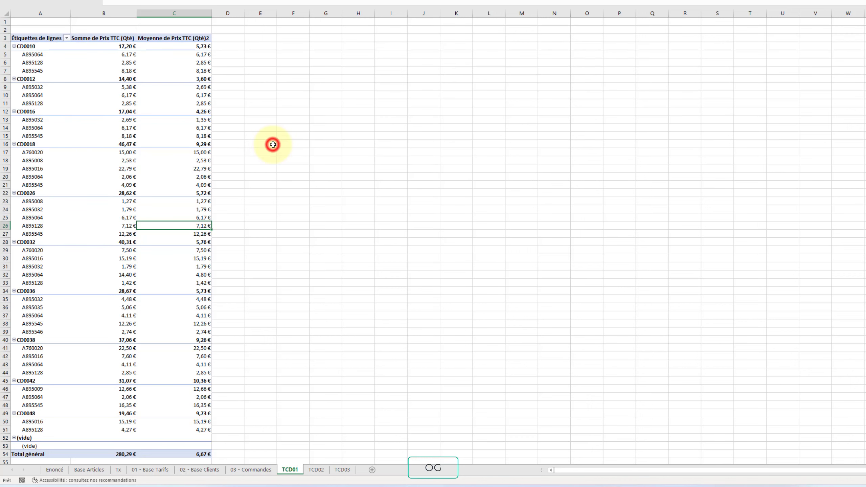
{"action": "left_click", "coordinate": [33, 88]}
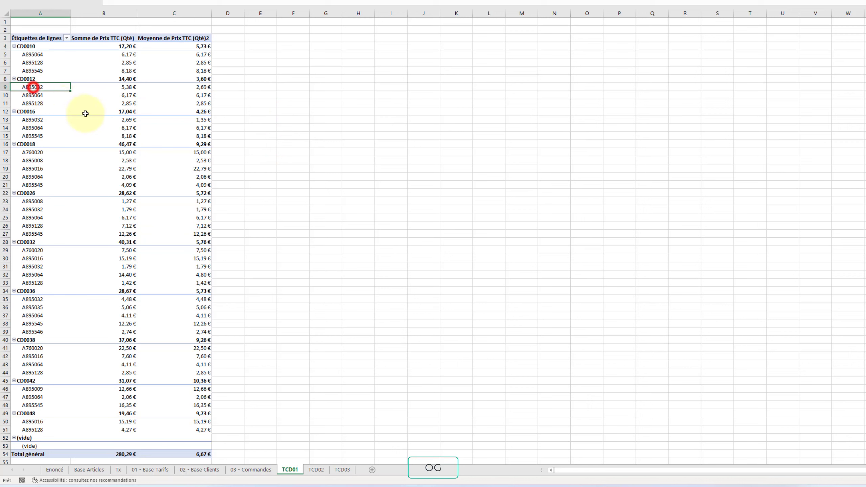
{"action": "left_click", "coordinate": [67, 38]}
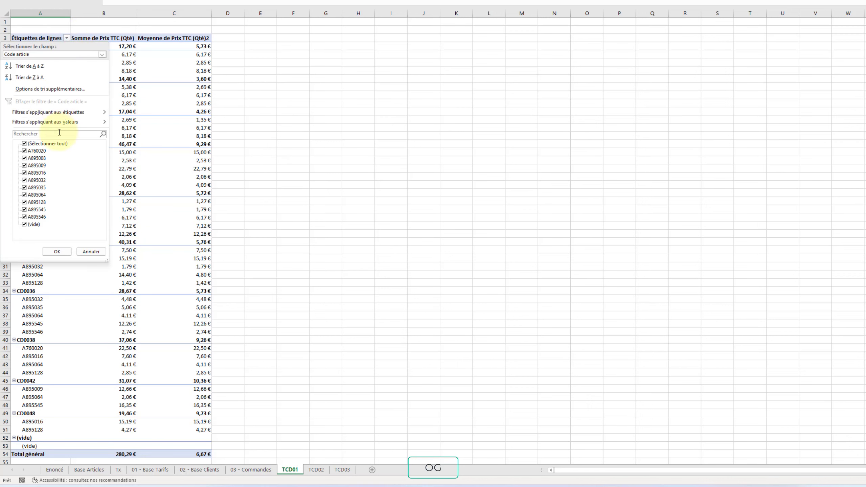
{"action": "left_click", "coordinate": [92, 252]}
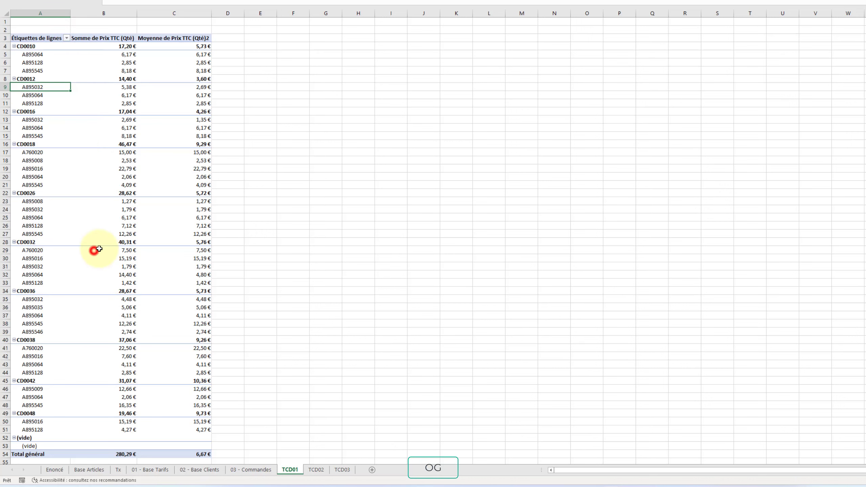
{"action": "left_click", "coordinate": [30, 79]}
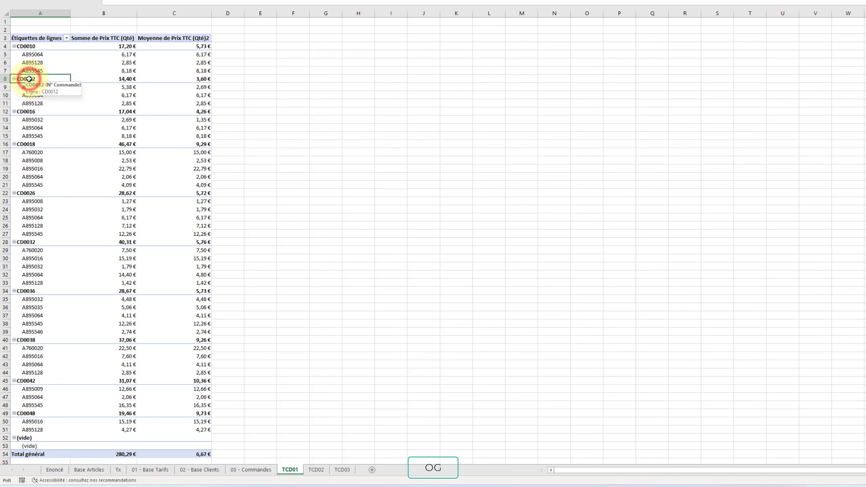
{"action": "left_click", "coordinate": [67, 38]}
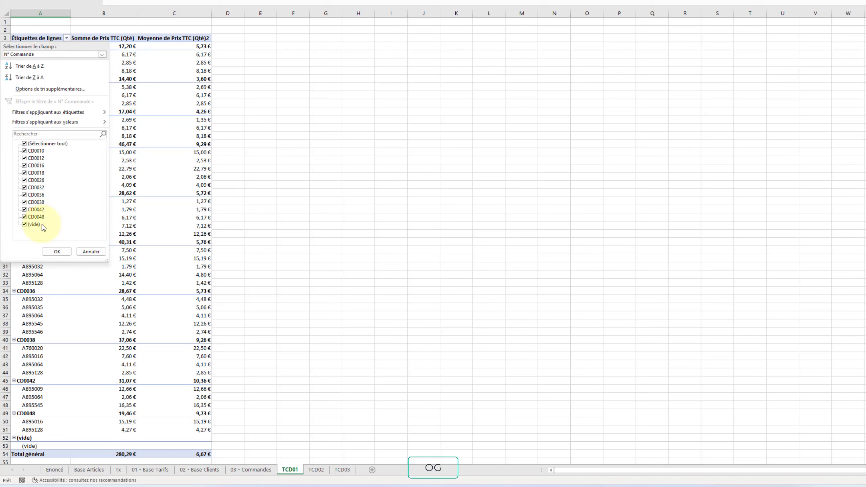
{"action": "left_click", "coordinate": [90, 251]}
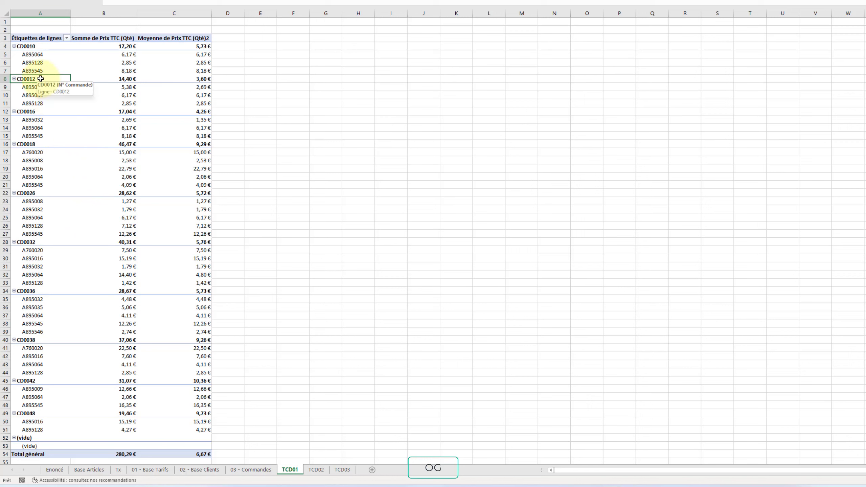
- Filter the pivot table's N° Commande field to show only order CD0012
{"action": "left_click", "coordinate": [67, 38]}
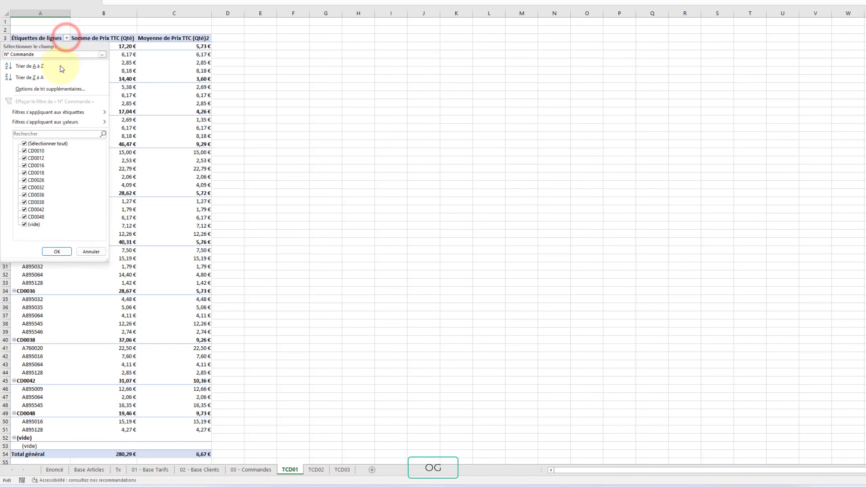
{"action": "left_click", "coordinate": [23, 144]}
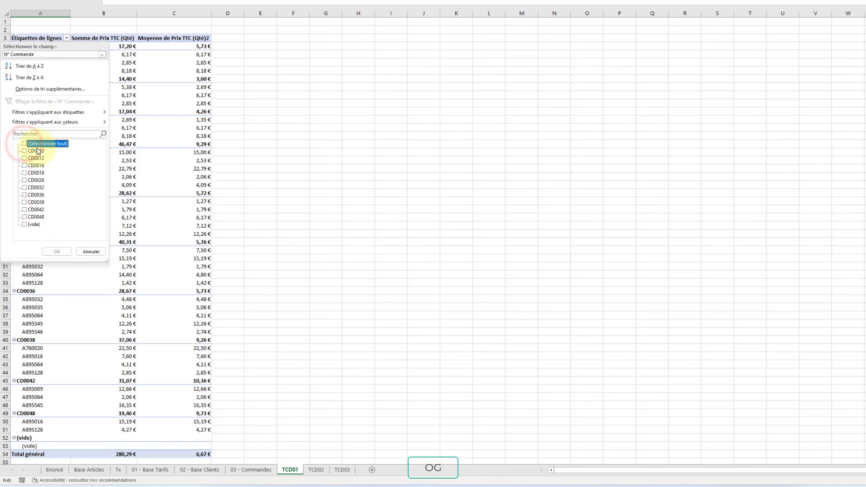
{"action": "left_click", "coordinate": [24, 159]}
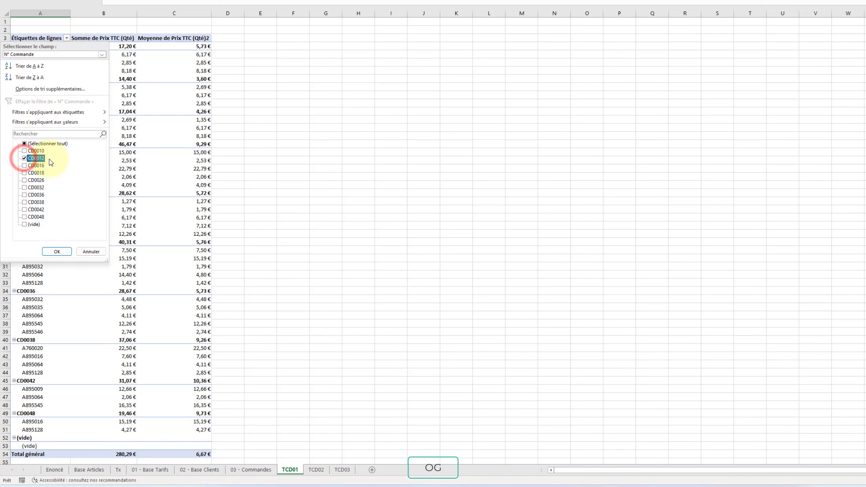
{"action": "left_click", "coordinate": [57, 252]}
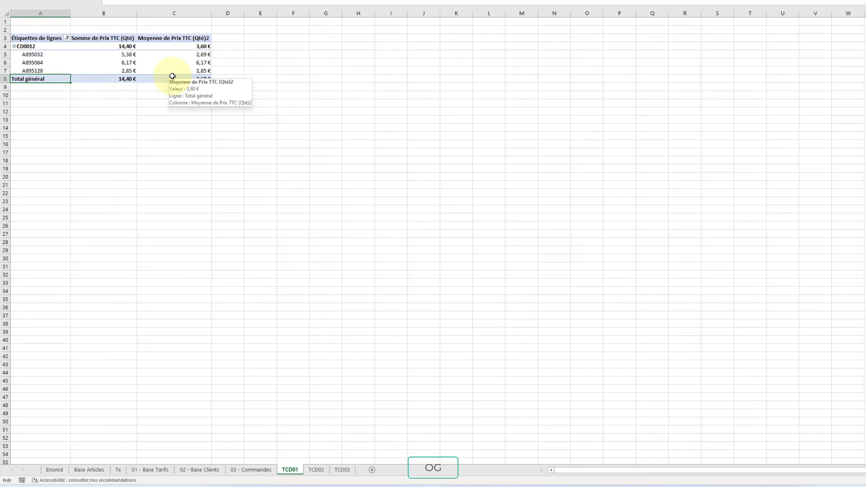
{"action": "left_click", "coordinate": [155, 101]}
- Reselect every order in the N° Commande filter to bring back the full pivot table
{"action": "left_click", "coordinate": [67, 38]}
{"action": "left_click", "coordinate": [23, 143]}
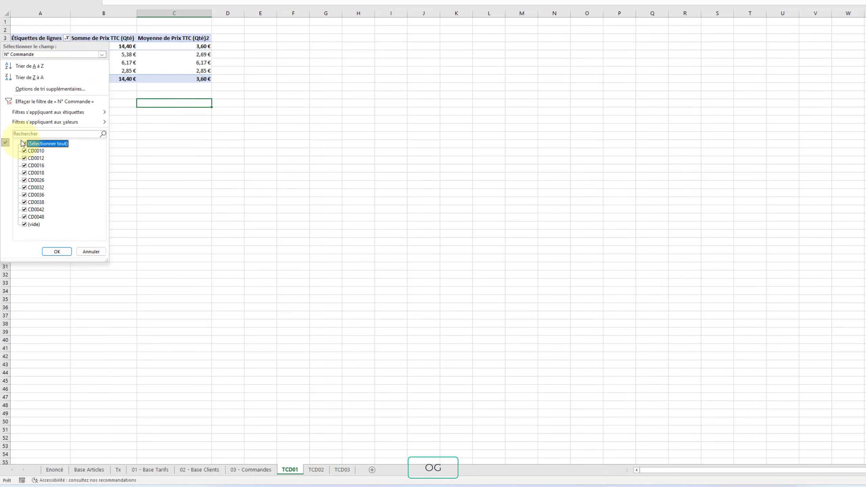
{"action": "left_click", "coordinate": [57, 251]}
{"action": "left_click", "coordinate": [272, 190]}
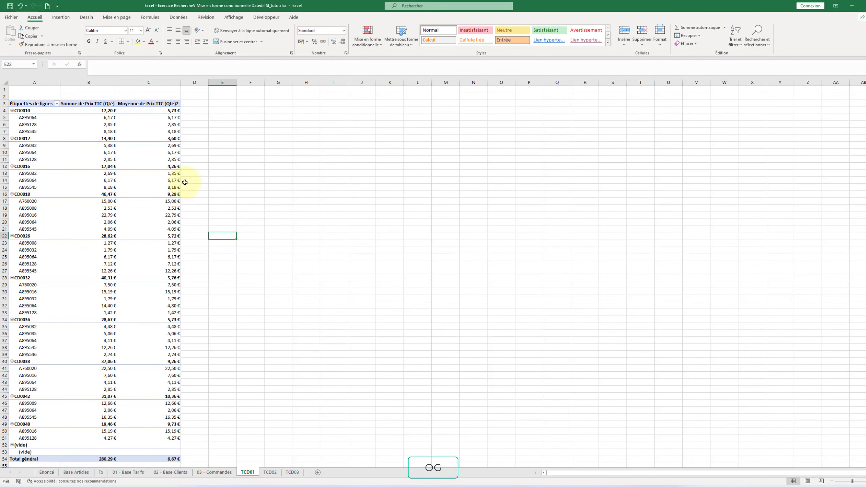
- Show the source records behind the price total of article A895128 in order CD0012 on a new sheet
{"action": "mouse_move", "coordinate": [100, 184]}
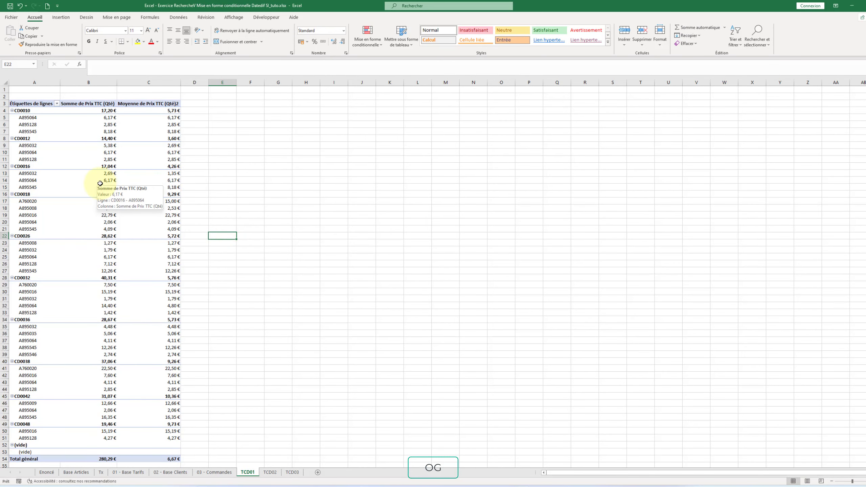
{"action": "left_click", "coordinate": [65, 160]}
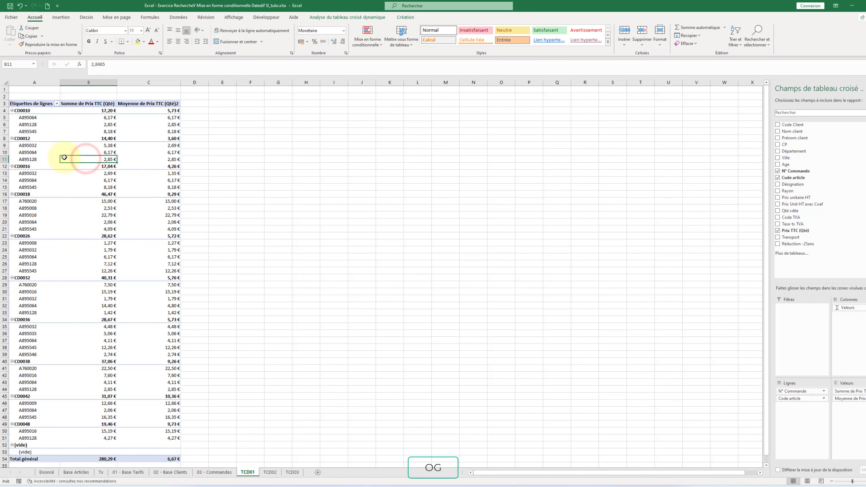
{"action": "double_click", "coordinate": [64, 161]}
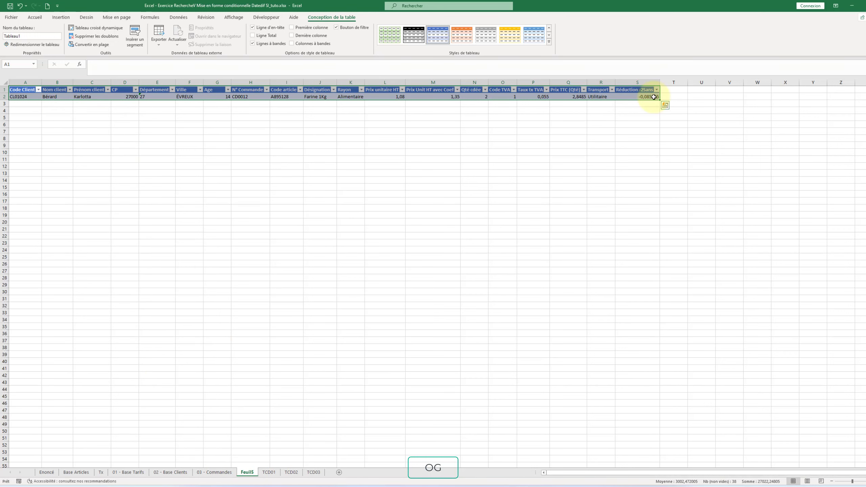
- Delete the generated detail sheet Feuil5 and confirm its permanent removal
{"action": "right_click", "coordinate": [246, 472]}
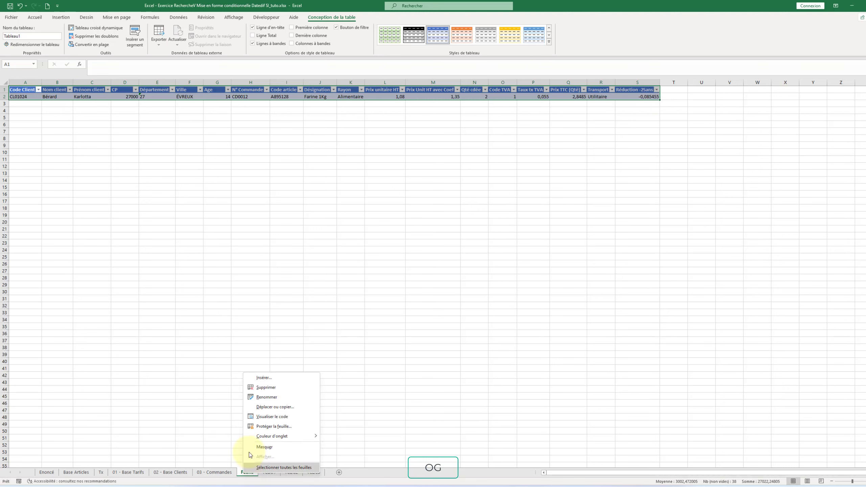
{"action": "left_click", "coordinate": [257, 389]}
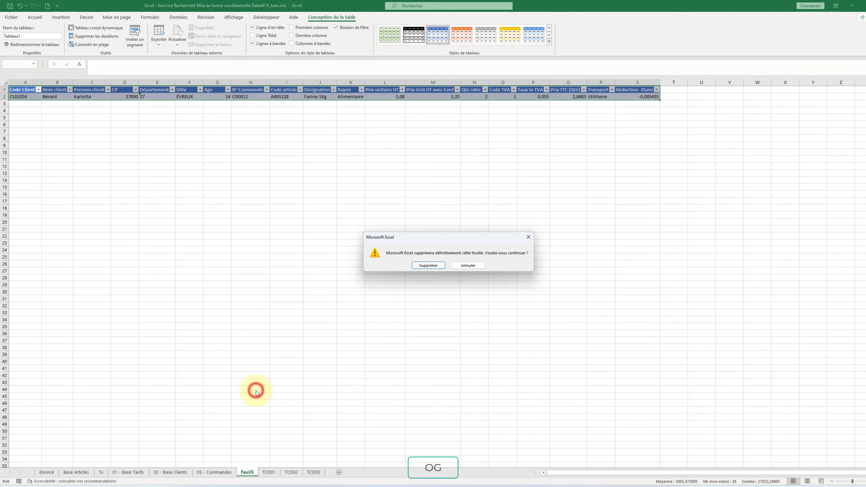
{"action": "left_click", "coordinate": [429, 266]}
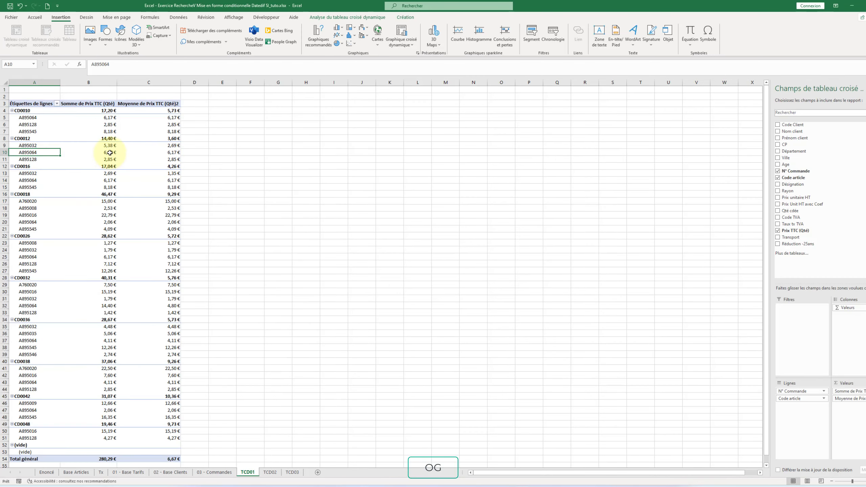
- Insert slicers for the Ville, N° Commande and Code article fields of the TCD01 pivot table
{"action": "left_click", "coordinate": [333, 17]}
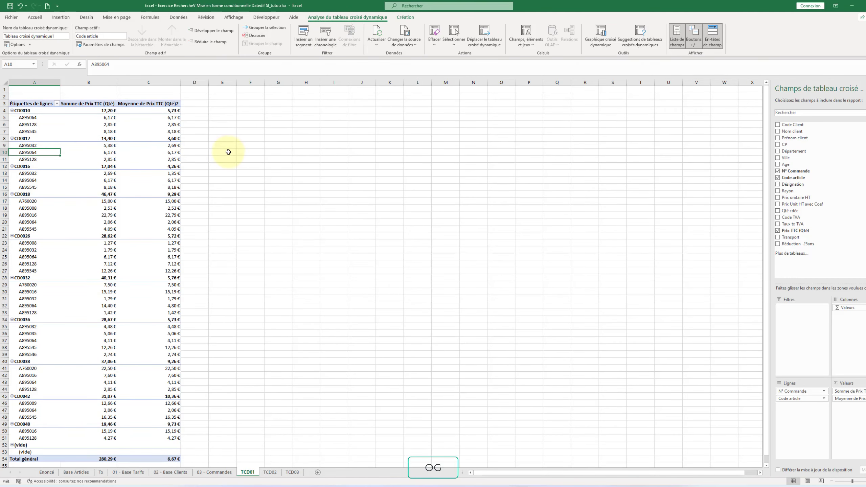
{"action": "left_click", "coordinate": [304, 39]}
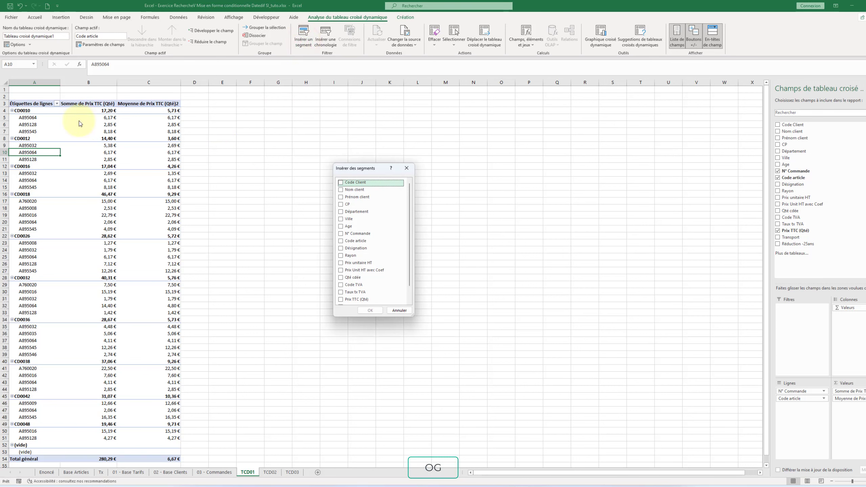
{"action": "left_click", "coordinate": [341, 241]}
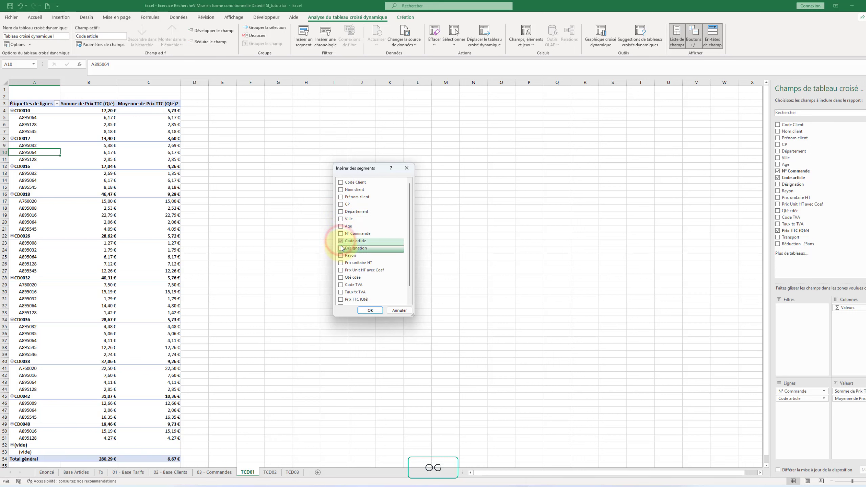
{"action": "left_click", "coordinate": [341, 234]}
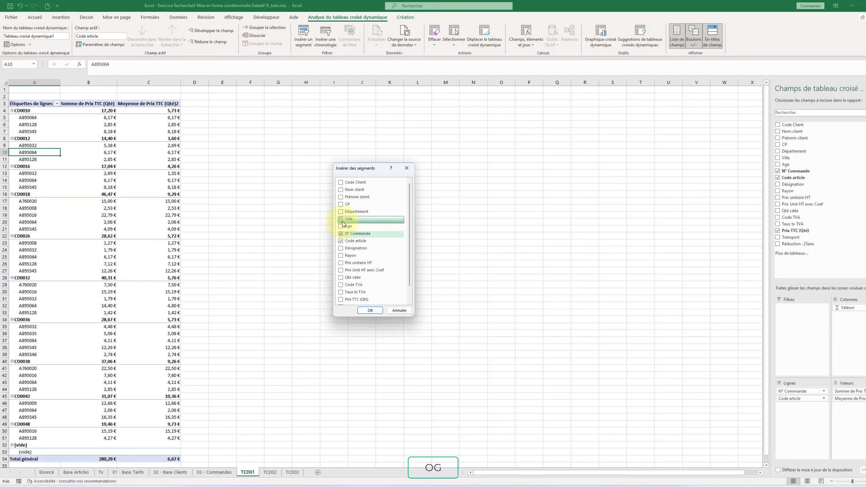
{"action": "left_click", "coordinate": [341, 219]}
{"action": "left_click", "coordinate": [372, 310]}
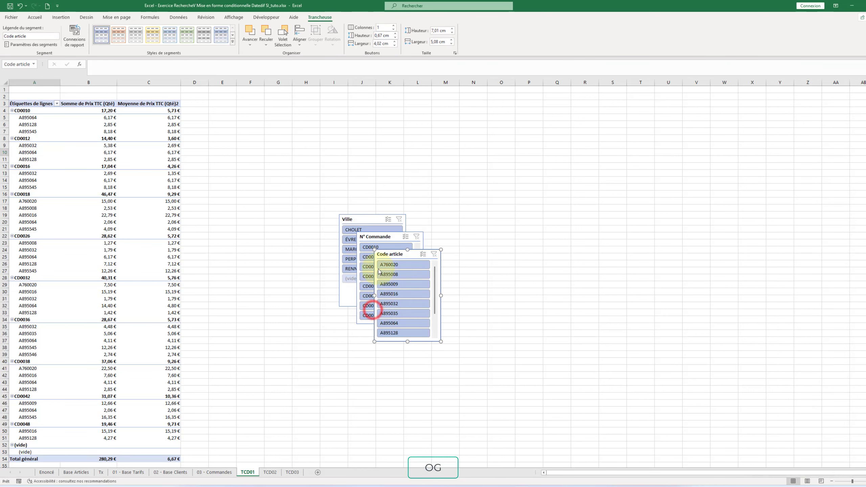
- Arrange the Ville, N° Commande and Code article slicers side by side in a row beside the pivot table
{"action": "left_click_drag", "start_coordinate": [366, 220], "coordinate": [272, 148]}
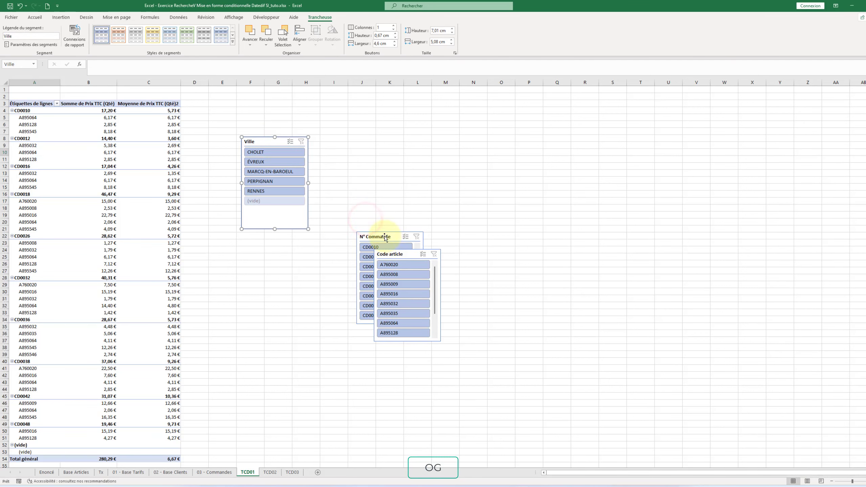
{"action": "left_click_drag", "start_coordinate": [383, 236], "coordinate": [351, 141]}
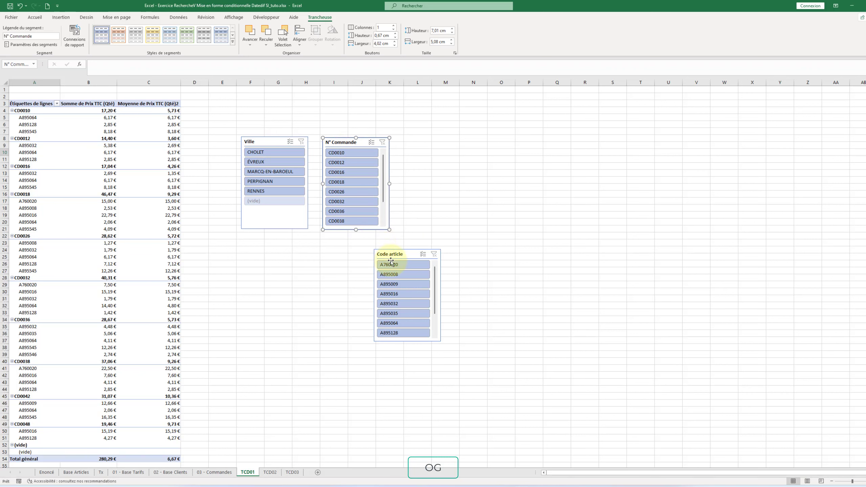
{"action": "left_click_drag", "start_coordinate": [393, 254], "coordinate": [428, 145]}
{"action": "left_click", "coordinate": [335, 312]}
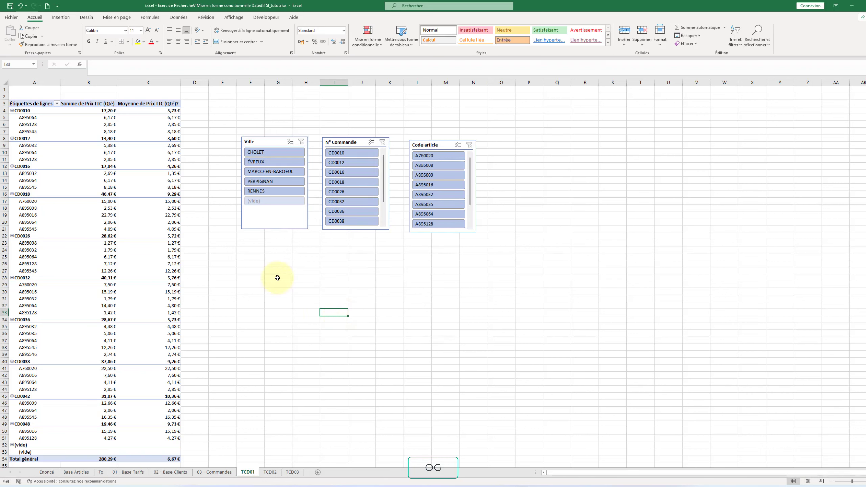
- Filter the pivot table with the slicers to the city CHOLET and its orders CD0036 and CD0010
{"action": "left_click", "coordinate": [265, 153]}
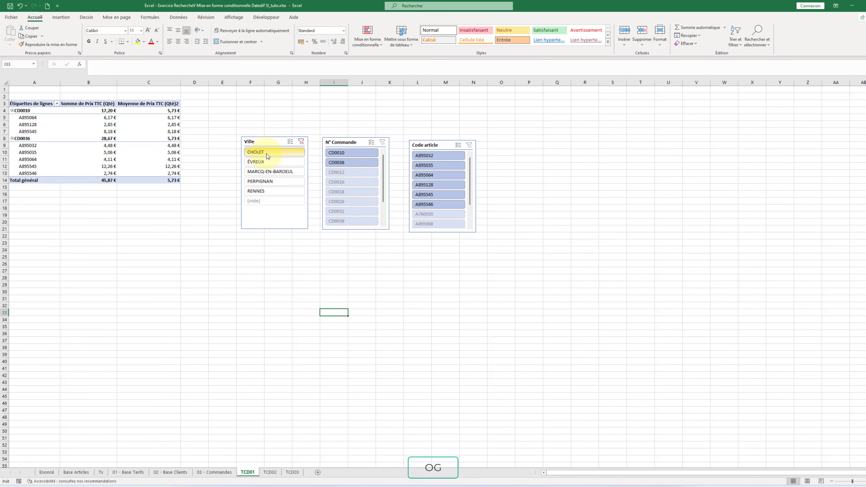
{"action": "left_click", "coordinate": [340, 165]}
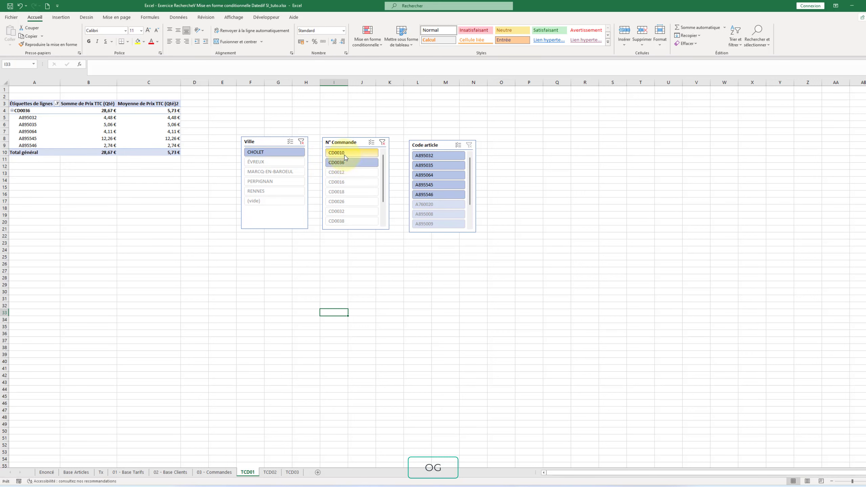
{"action": "left_click", "coordinate": [345, 155], "text": "ctrl"}
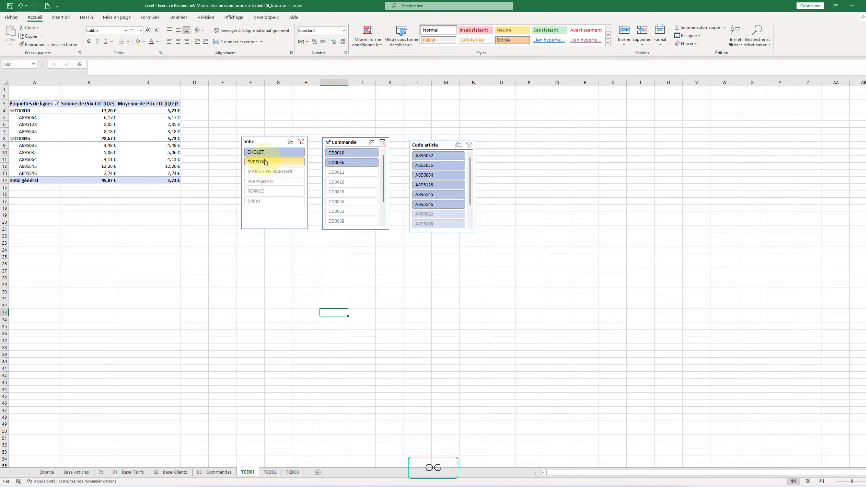
- Add RENNES to the Ville slicer selection and include order CD0018 and the other unselected orders from CD0012 to CD0048
{"action": "left_click", "coordinate": [259, 194], "text": "ctrl"}
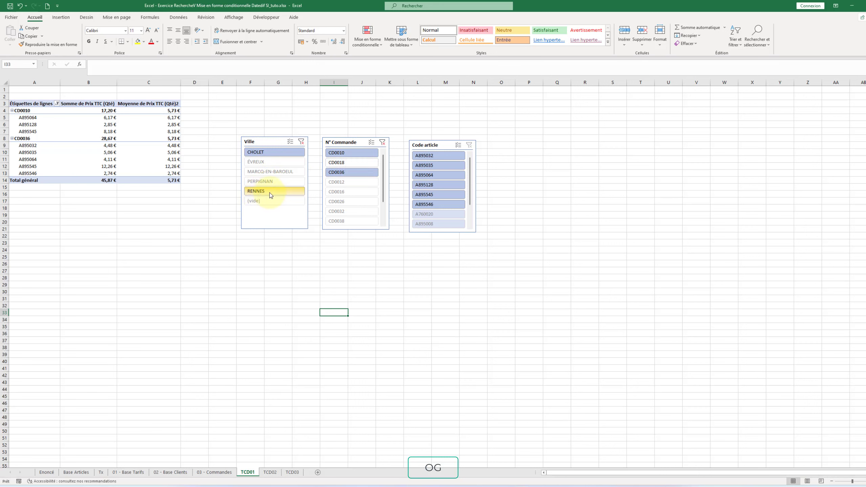
{"action": "left_click", "coordinate": [350, 163], "text": "ctrl"}
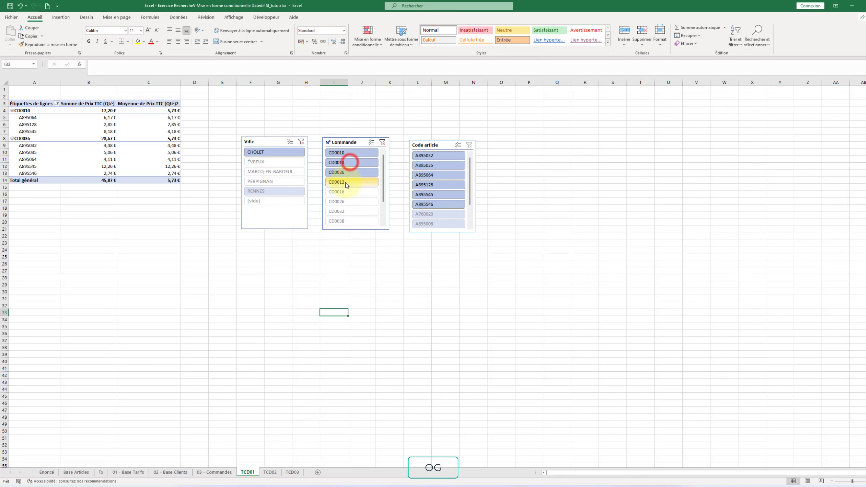
{"action": "left_click_drag", "start_coordinate": [346, 184], "coordinate": [344, 220]}
{"action": "left_click_drag", "start_coordinate": [384, 173], "coordinate": [385, 190]}
{"action": "left_click", "coordinate": [333, 202], "text": "ctrl"}
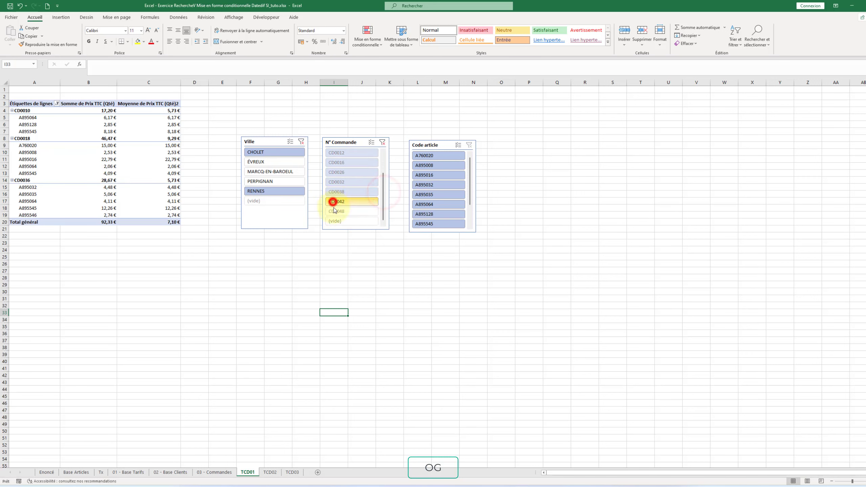
{"action": "left_click_drag", "start_coordinate": [334, 210], "coordinate": [333, 211]}
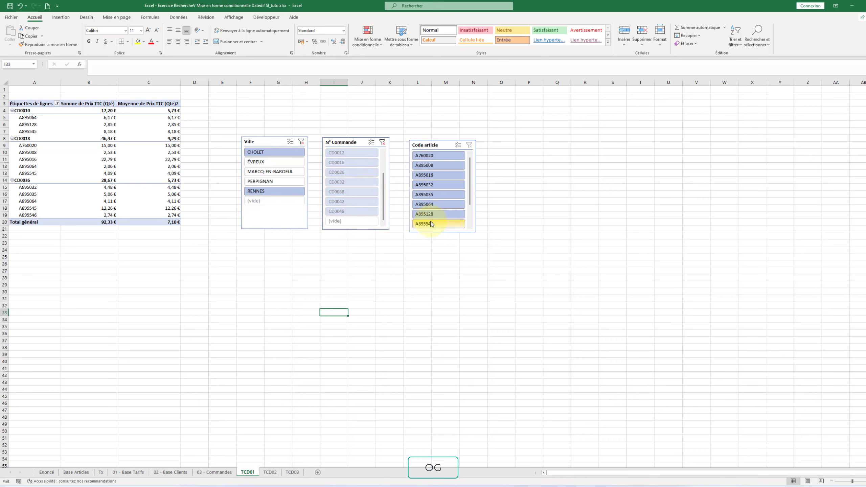
- Filter the Code article slicer to A760020 and add PERPIGNAN, MARCQ-EN-BAROEUL and ÉVREUX to the selected cities
{"action": "left_click", "coordinate": [434, 156]}
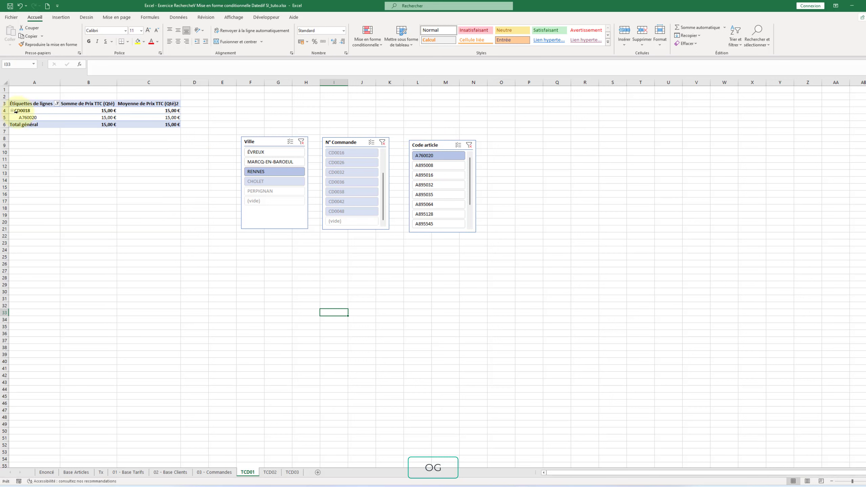
{"action": "left_click", "coordinate": [258, 188], "text": "ctrl"}
{"action": "left_click", "coordinate": [259, 163], "text": "ctrl"}
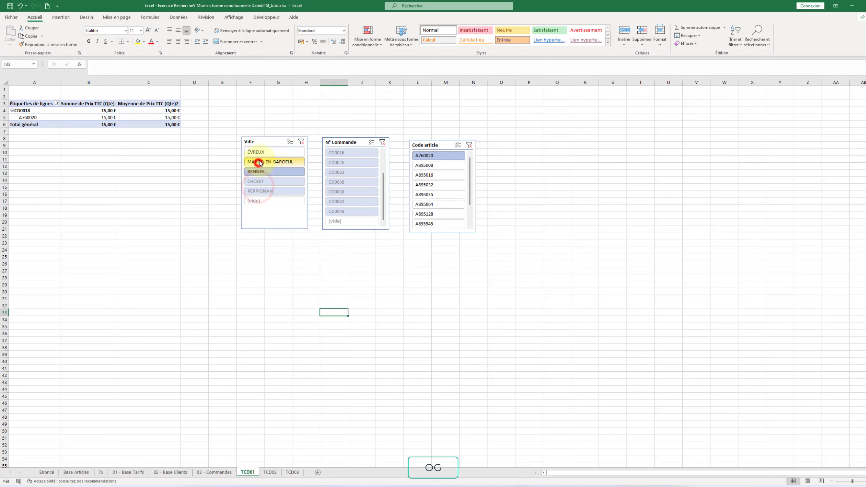
{"action": "left_click", "coordinate": [258, 152], "text": "ctrl"}
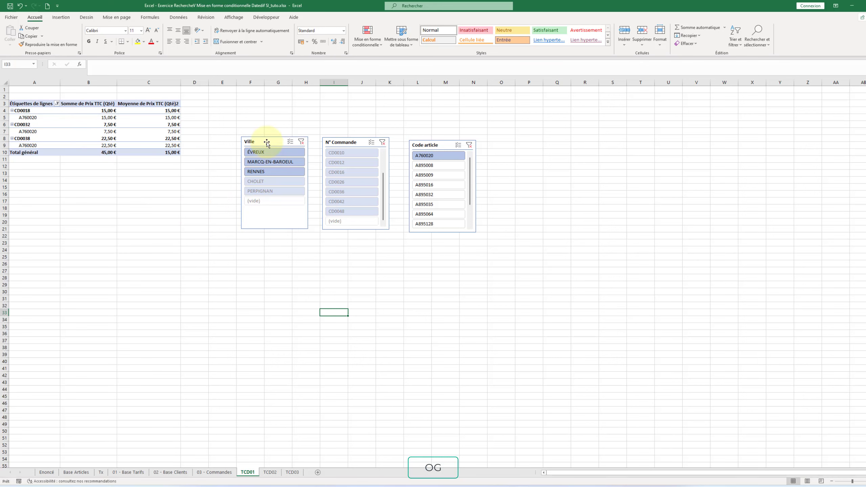
{"action": "left_click_drag", "start_coordinate": [267, 142], "coordinate": [261, 284]}
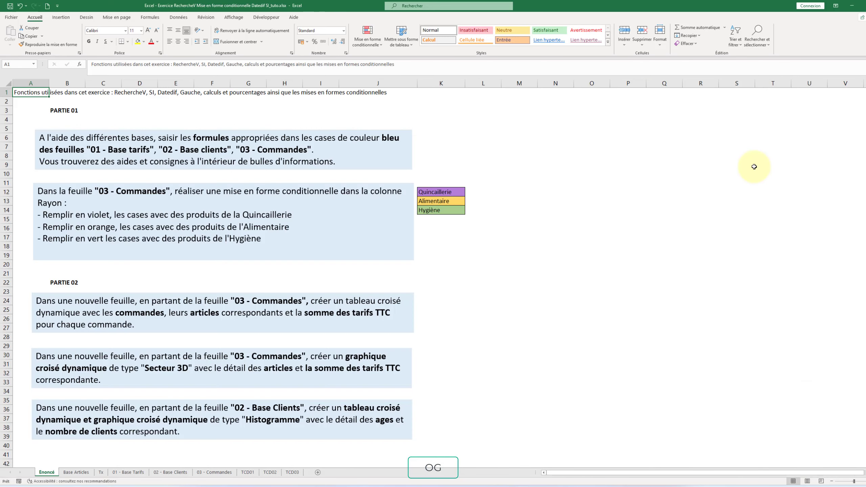